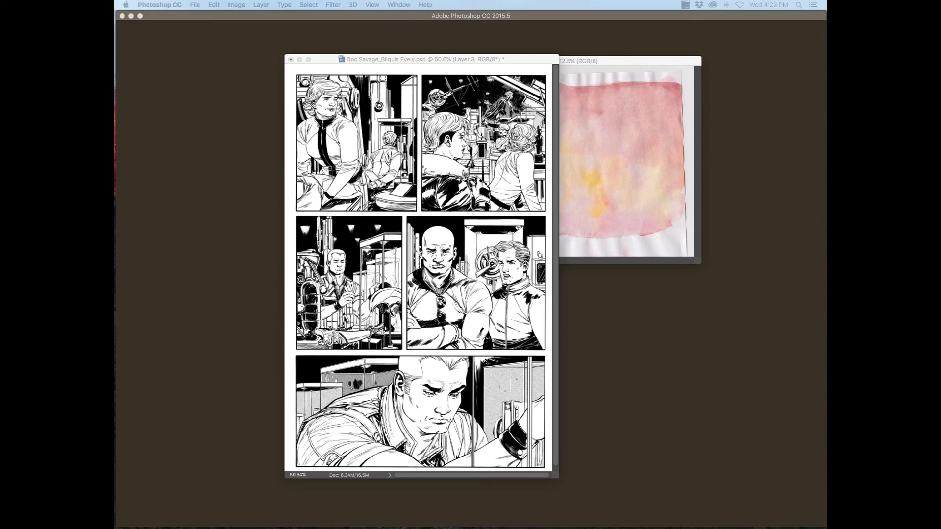
left_click_drag(513, 57, 435, 40)
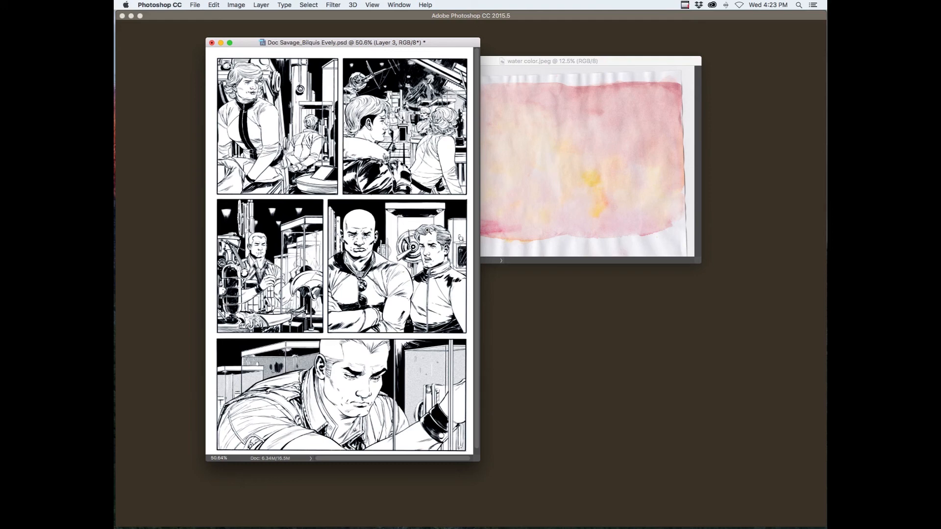
left_click_drag(434, 42, 524, 52)
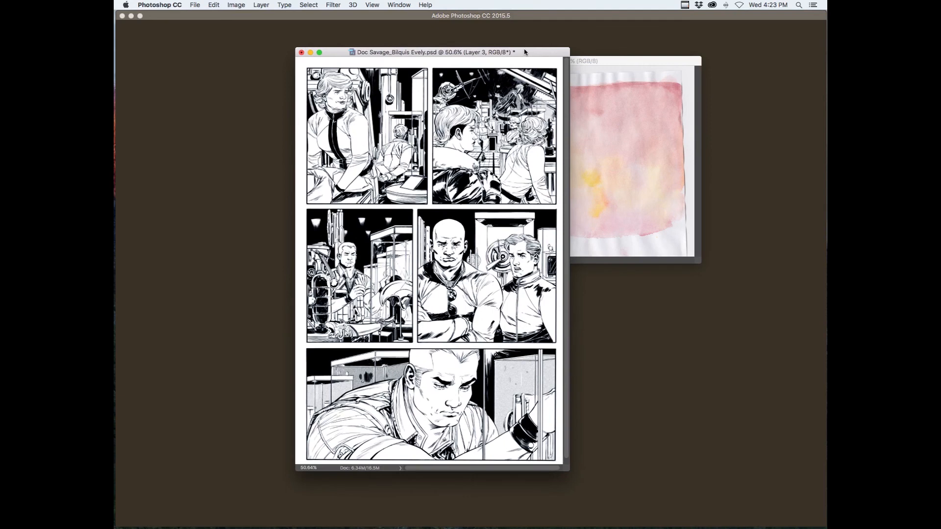
Try Layer 2, the line art, at 10% opacity and undo the change.
key("Tab")
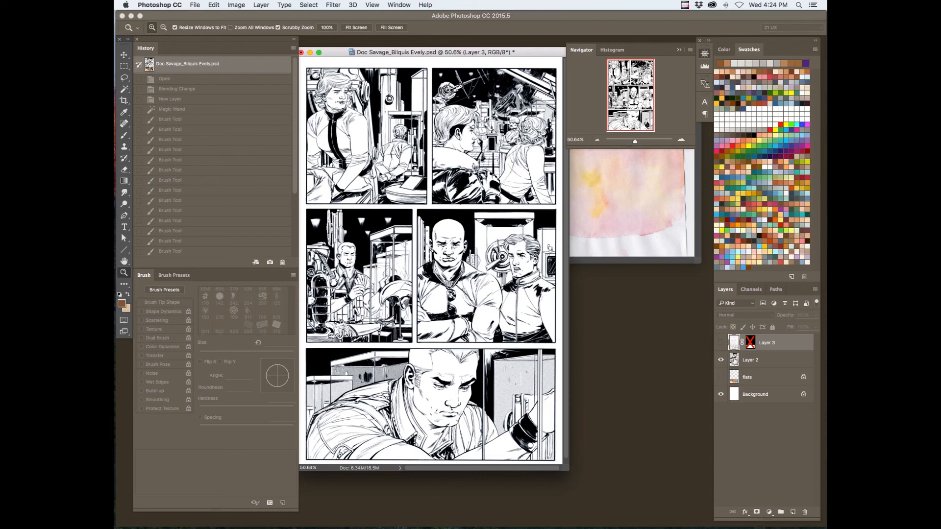
left_click(746, 361)
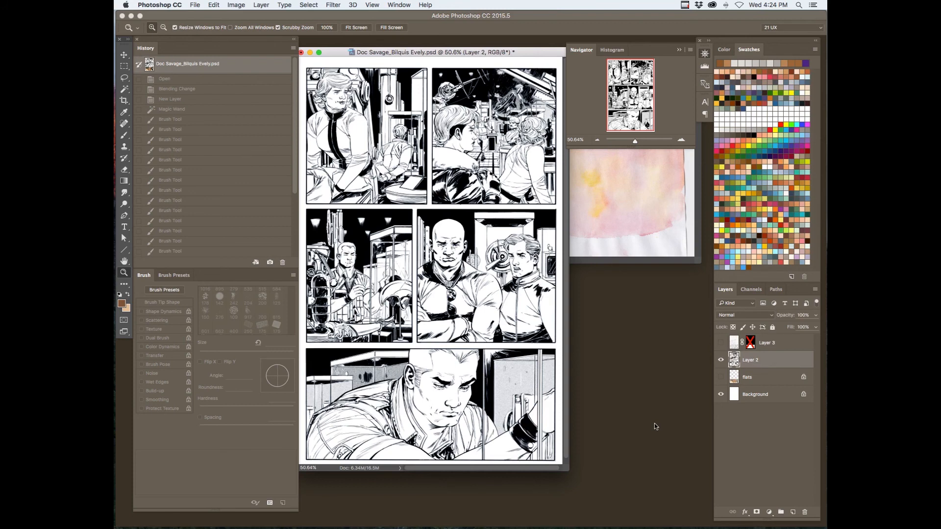
key("h")
key("1")
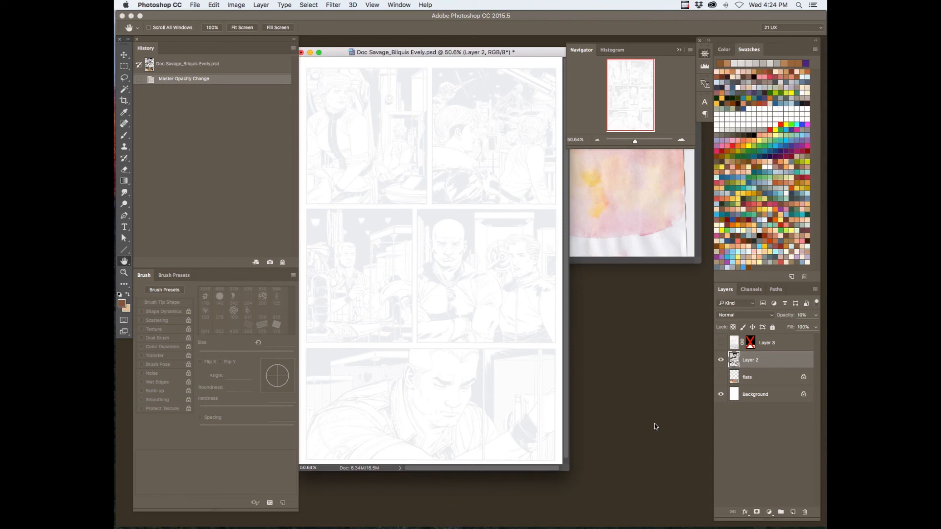
key("super+z")
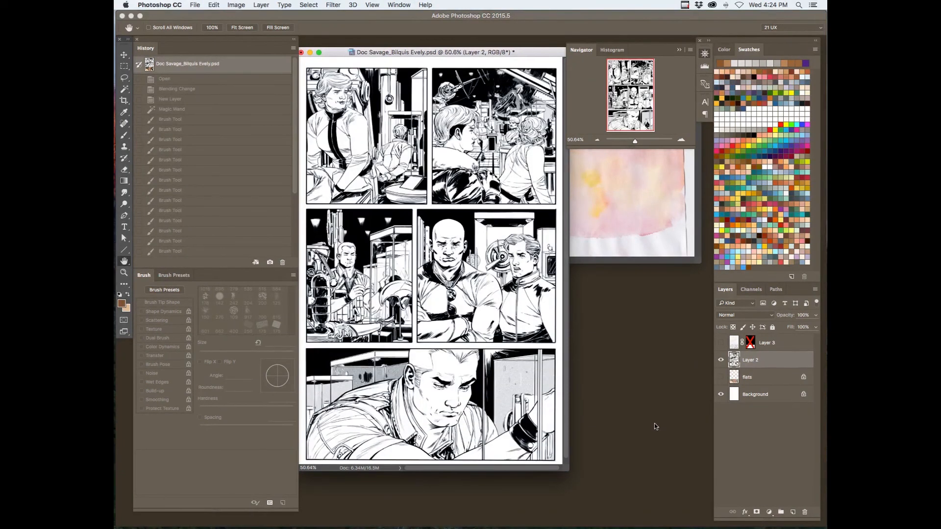
Show Layer 3 and enlarge the comic page's window around the artwork.
left_click(720, 342)
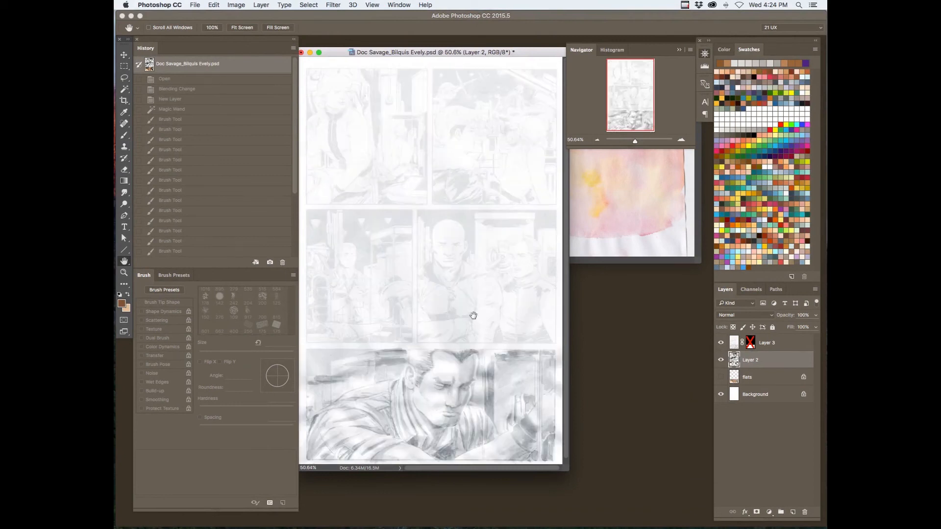
left_click_drag(570, 471, 653, 503)
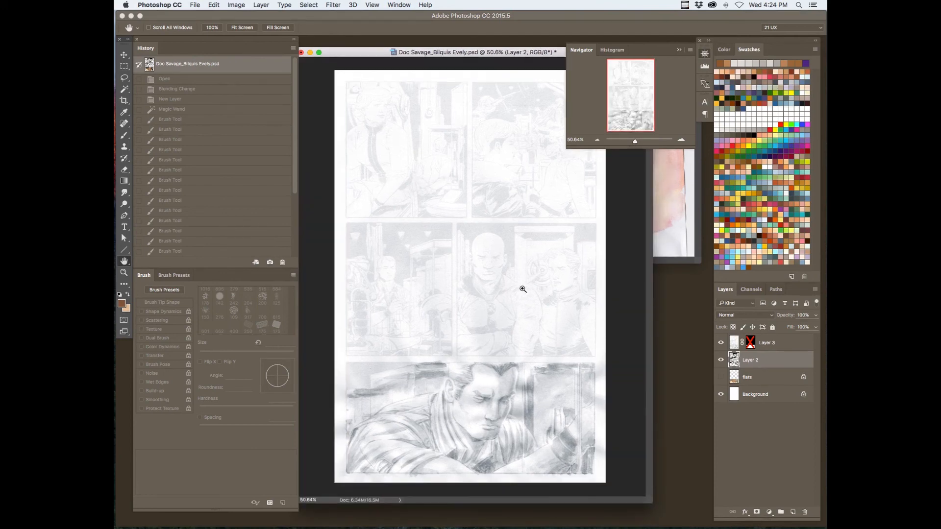
left_click_drag(517, 295, 523, 176)
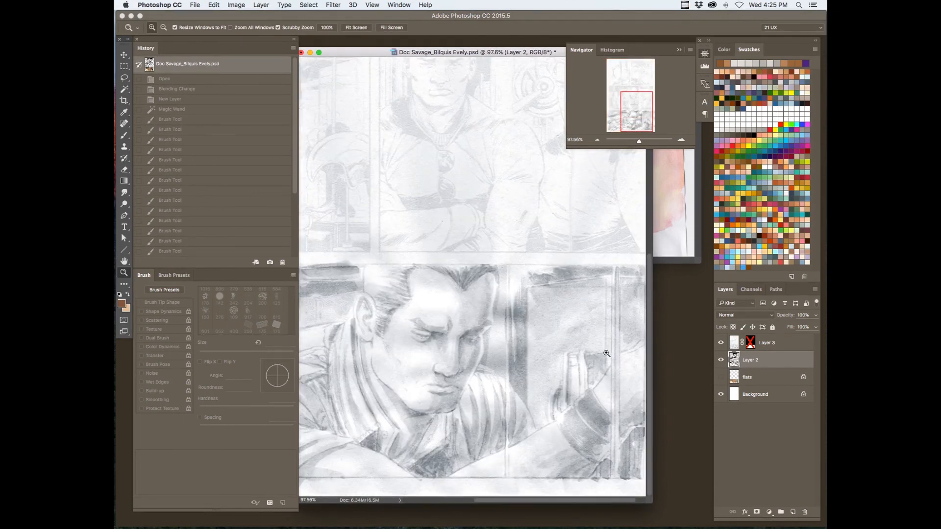
Examine the grey wash rendering and paper texture of Layer 3 in full-screen view, across the middle and bottom comic panels.
key("Tab")
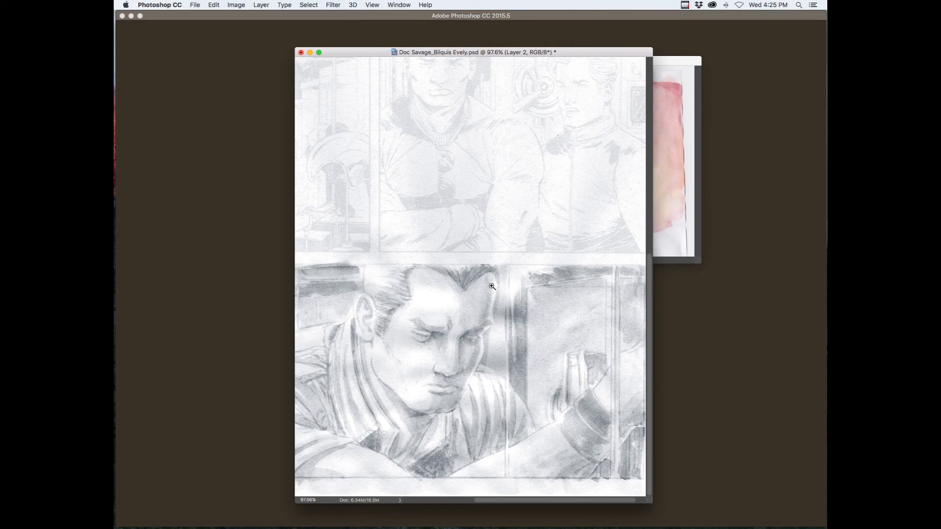
key("f")
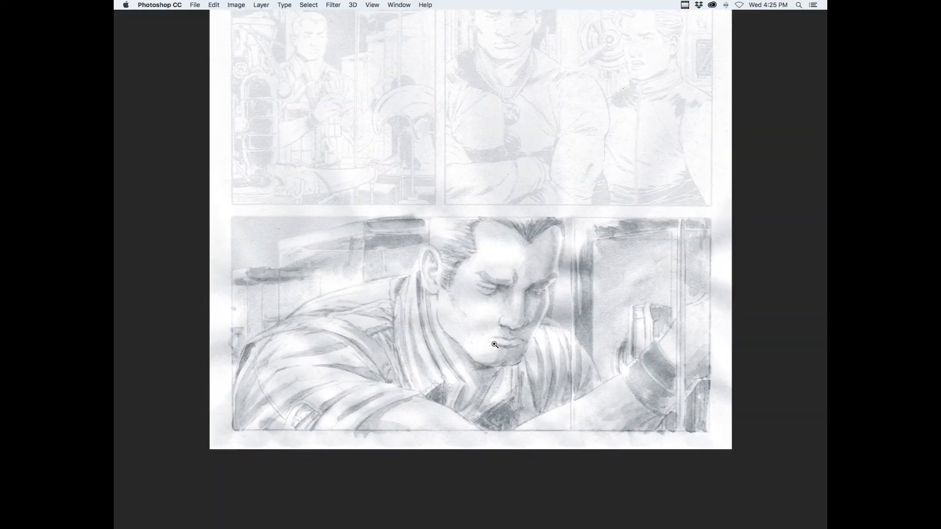
left_click(532, 268, "alt")
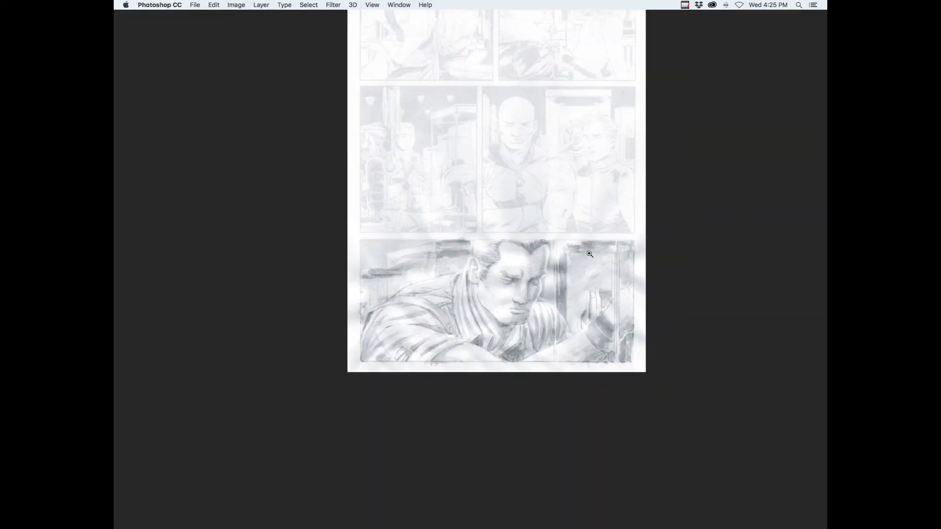
left_click_drag(563, 314, 478, 334)
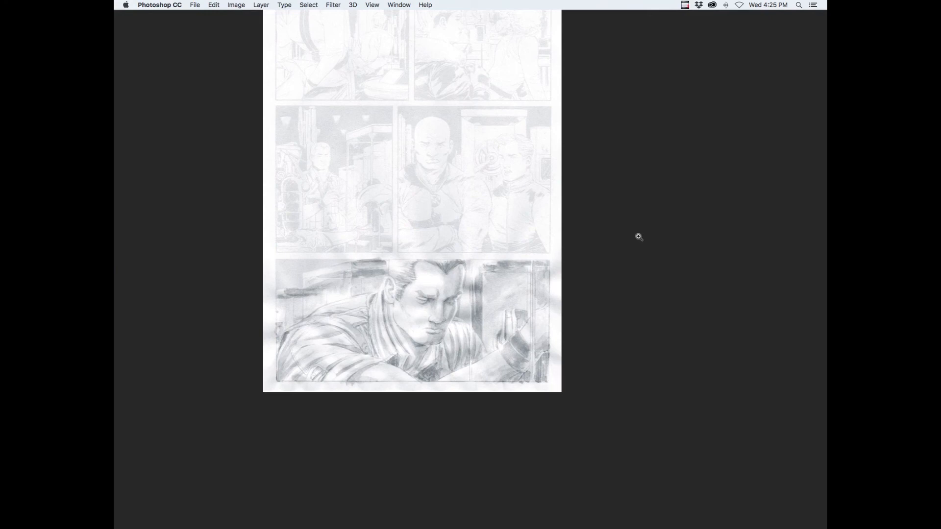
mouse_move(549, 182)
left_mouse_down()
mouse_move(607, 162)
mouse_move(555, 182)
left_mouse_up()
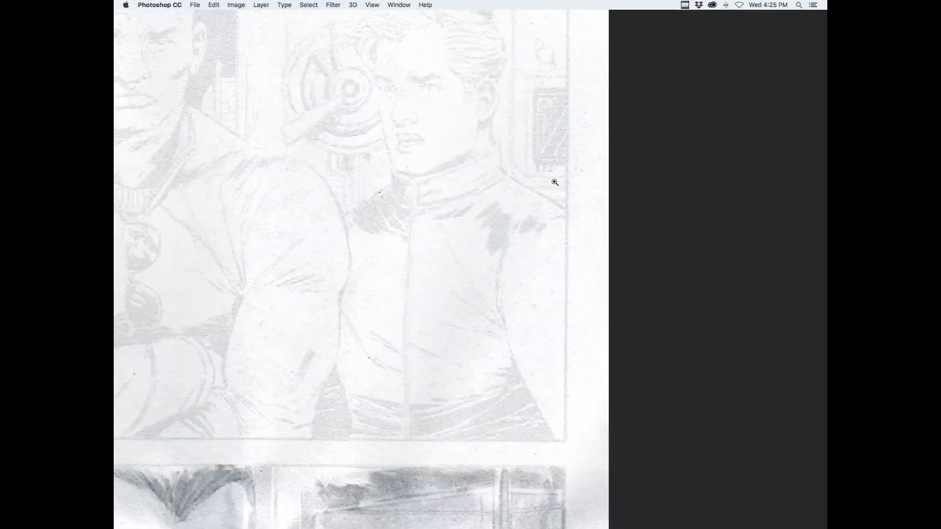
key("Tab")
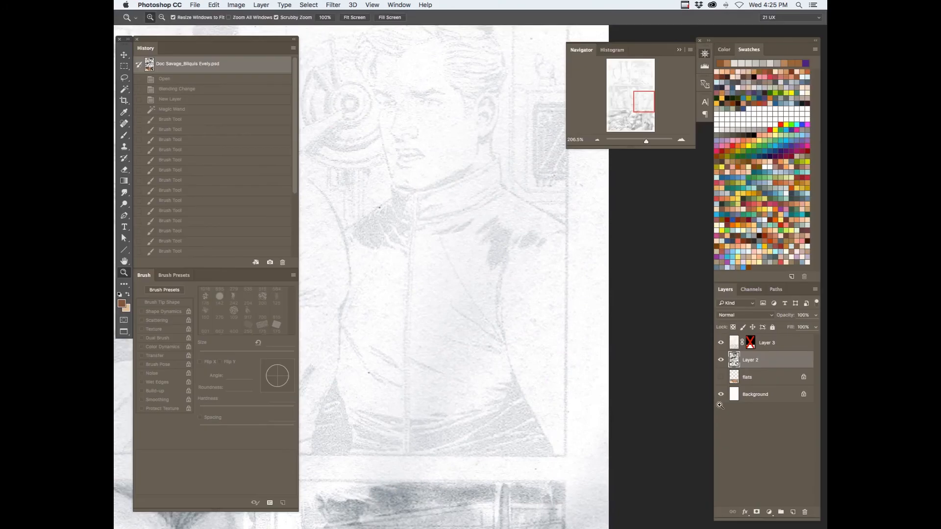
left_click_drag(517, 351, 524, 228)
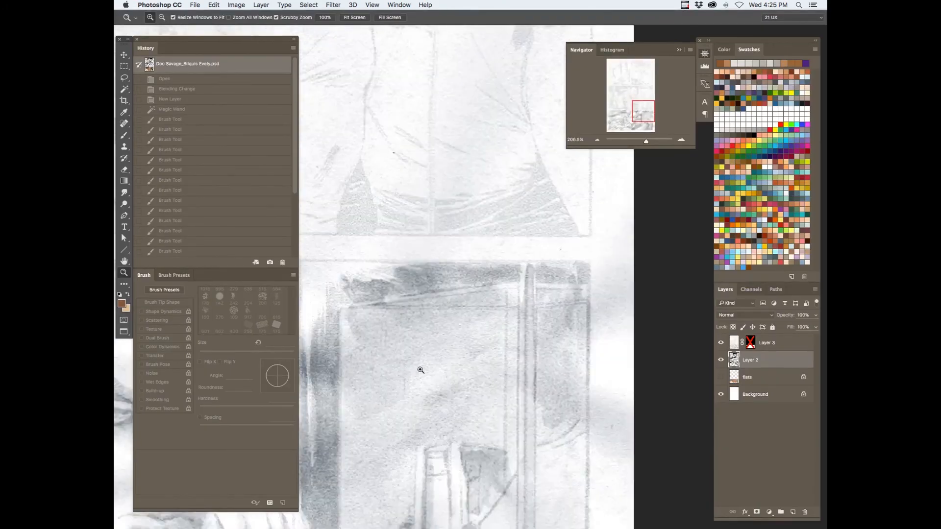
left_click_drag(420, 370, 525, 293)
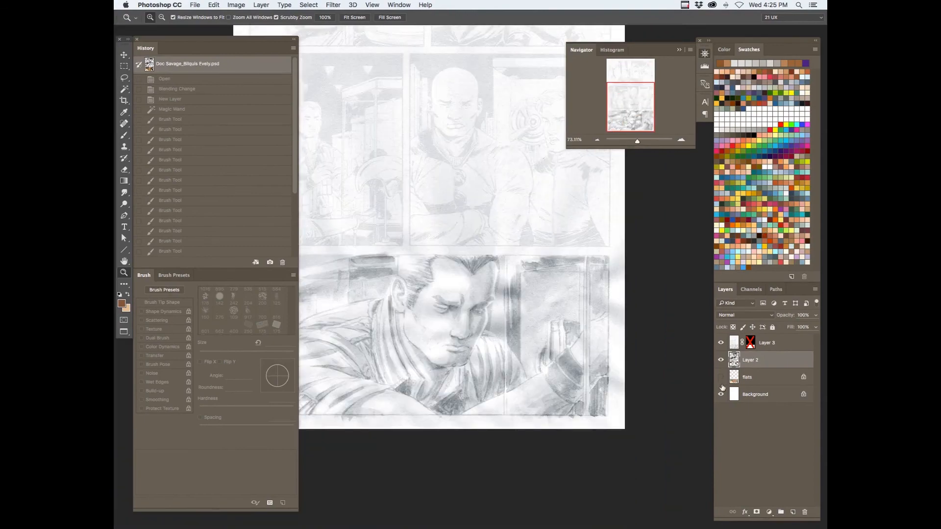
Enable Layer 3's layer mask and show the flats layer.
left_click(750, 344, "shift")
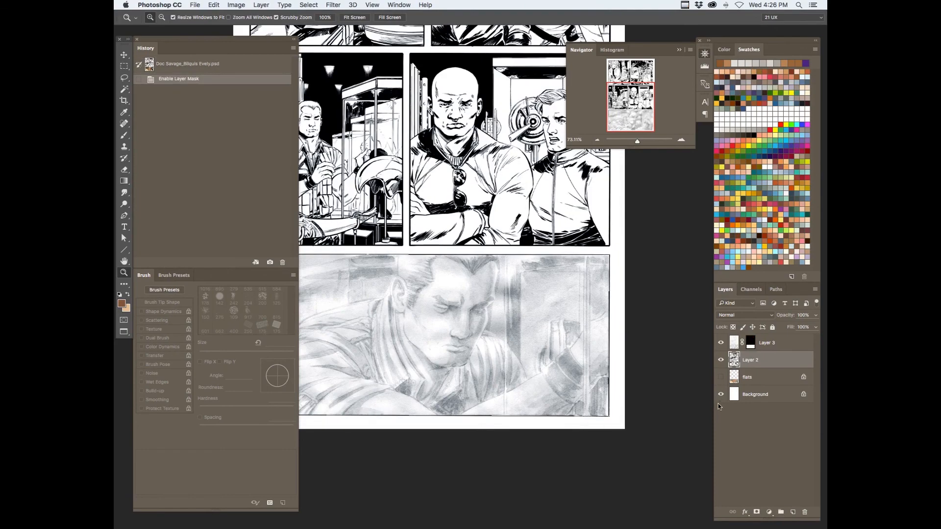
left_click(720, 377)
left_click(721, 343)
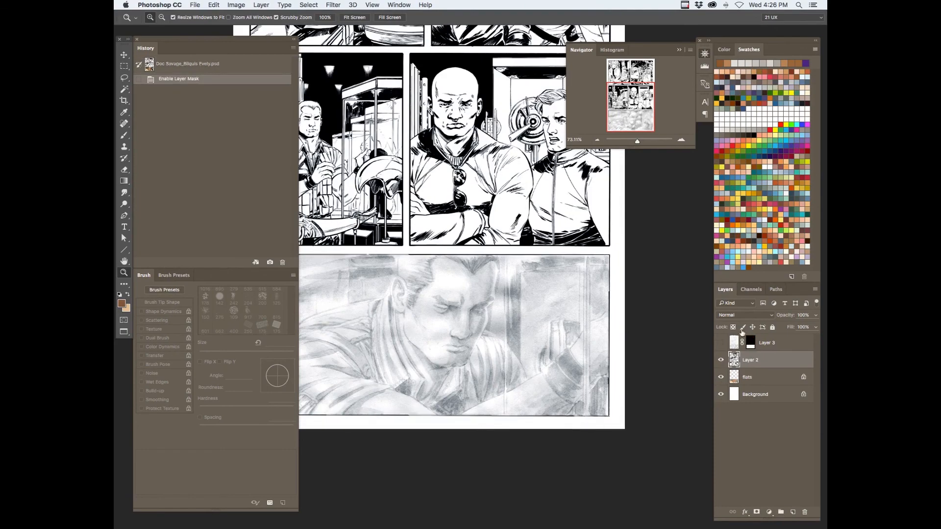
left_click(721, 343)
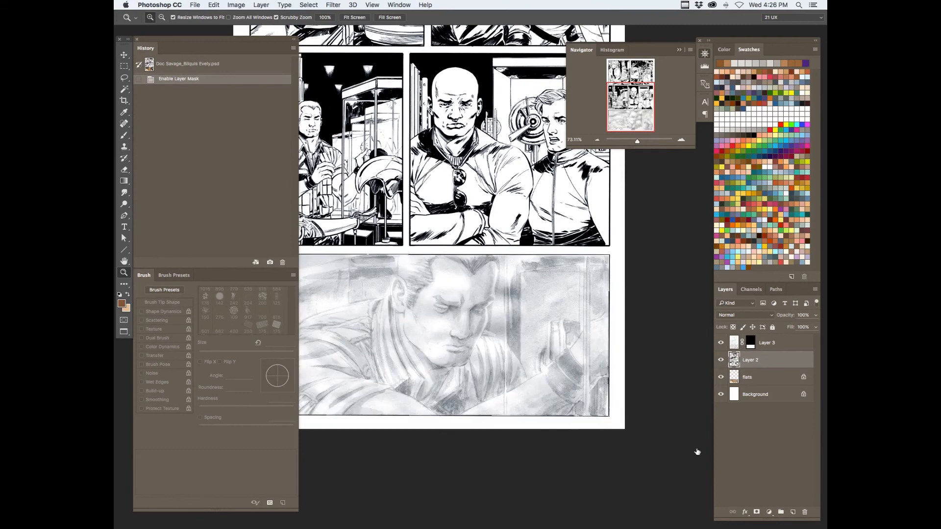
Set Layer 3's blending mode to Overlay.
key("alt+]")
left_click(744, 315)
left_click(745, 409)
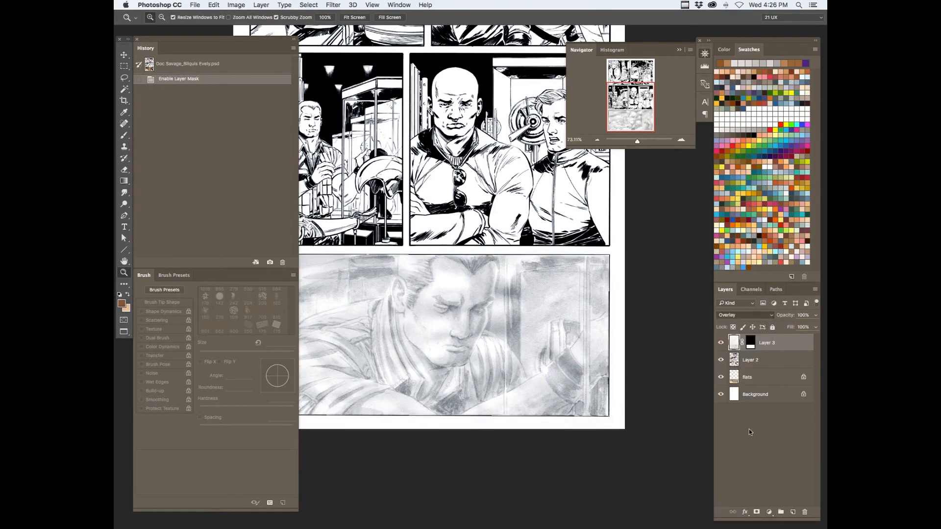
Apply Levels to Layer 3 with a black input level of 92 and a midtone value of 1.17.
key("Tab")
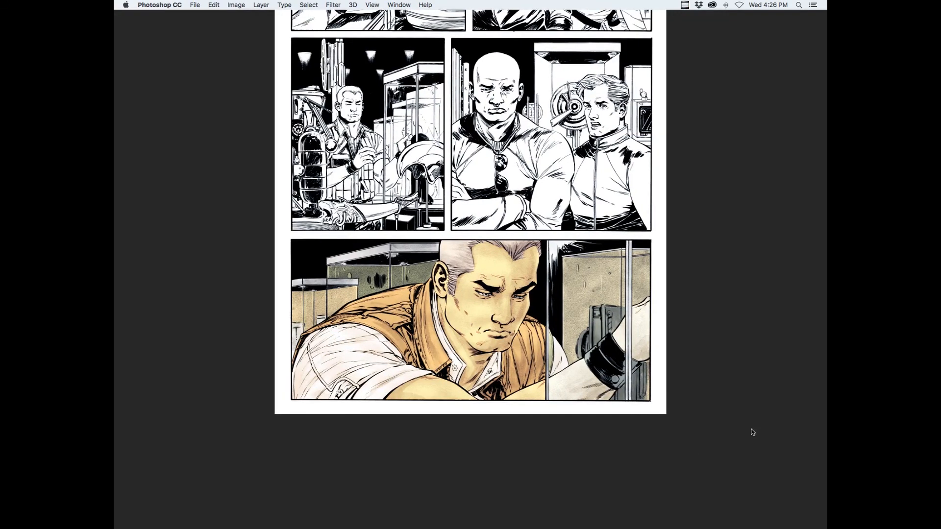
left_click_drag(519, 308, 511, 290)
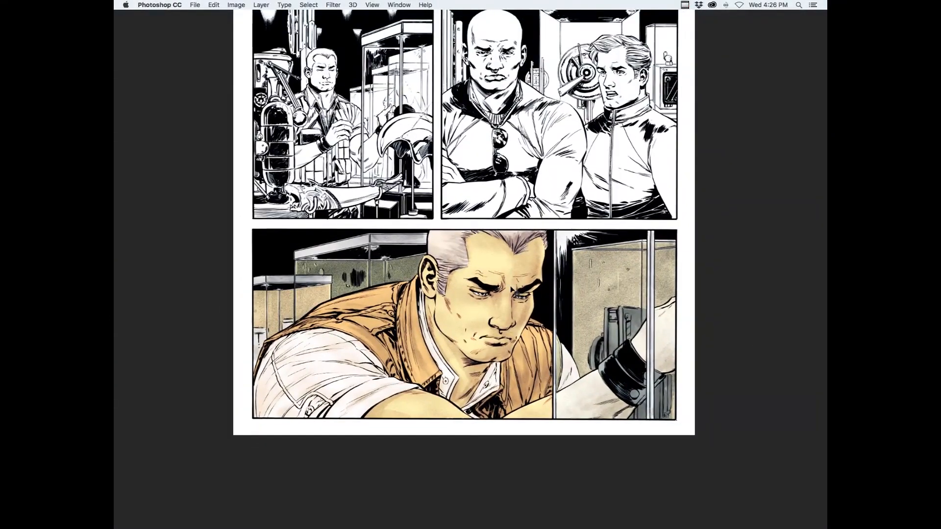
key("super+l")
left_click_drag(645, 142, 683, 142)
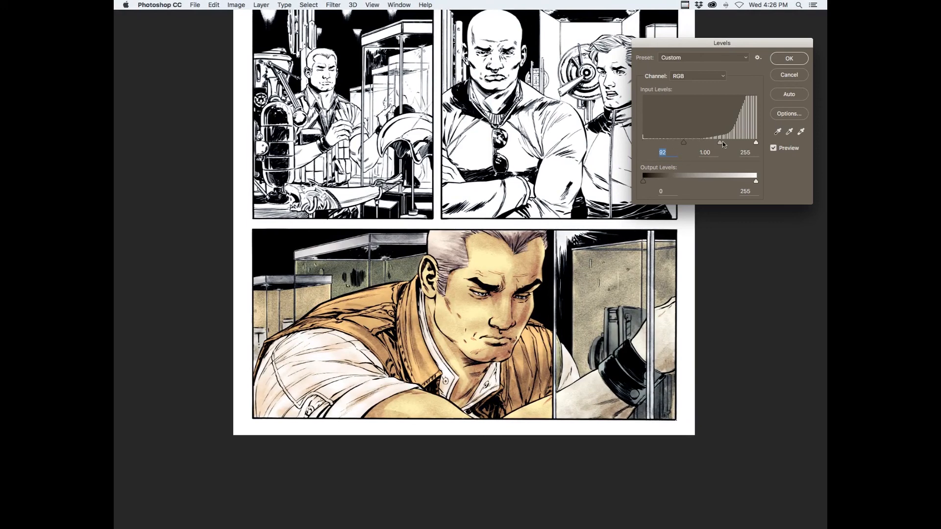
left_click_drag(720, 143, 716, 146)
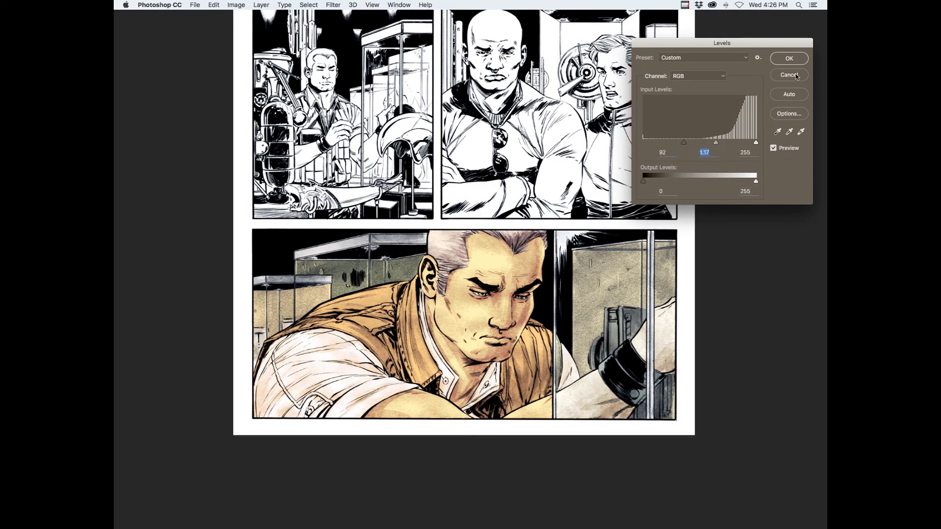
key("Return")
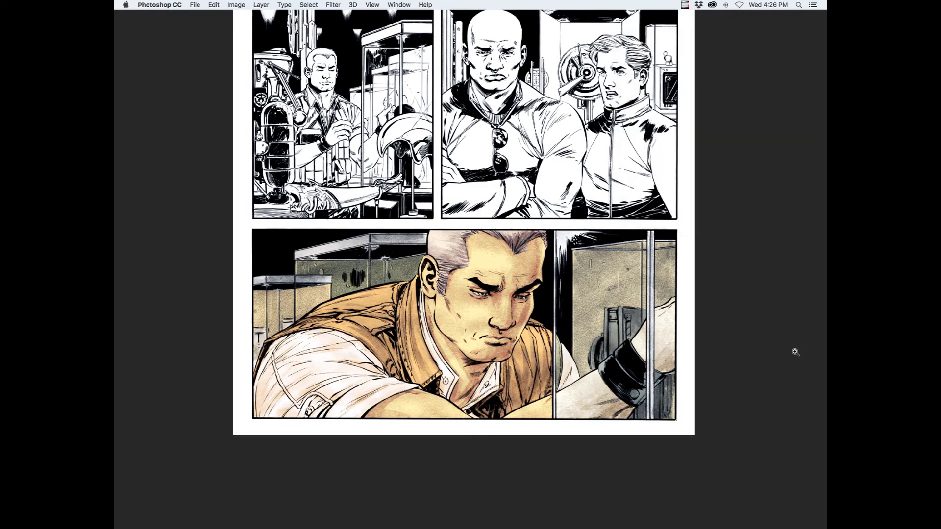
Compare the bottom comic panel with and without Layer 3.
key("Tab")
left_click(721, 343)
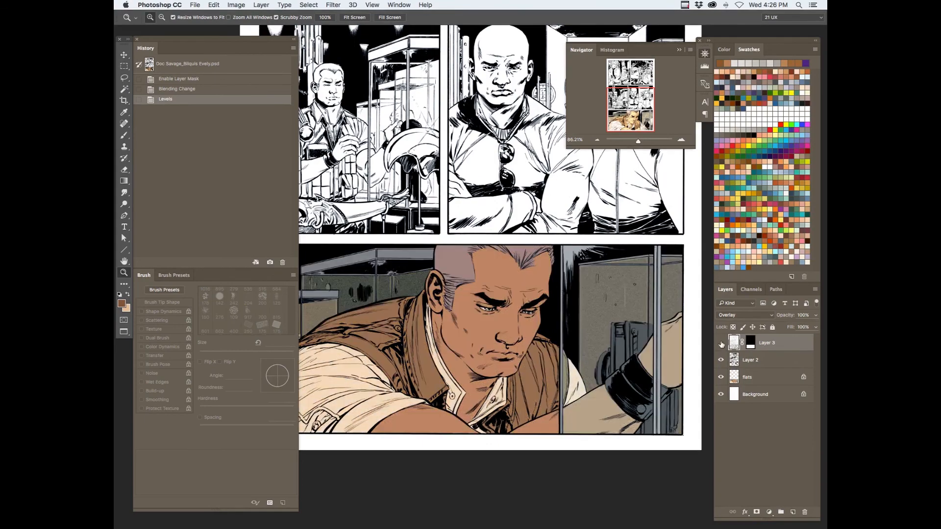
left_click(721, 343)
left_click(721, 343)
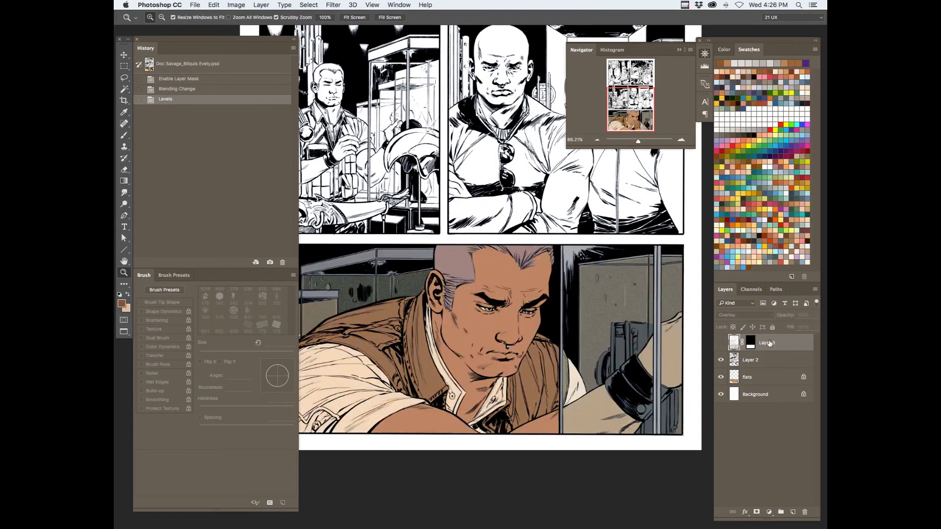
left_click(721, 343)
Try Layer 3 at 50% opacity, compared against the hidden layer, and return it to 100%.
key("h")
key("5")
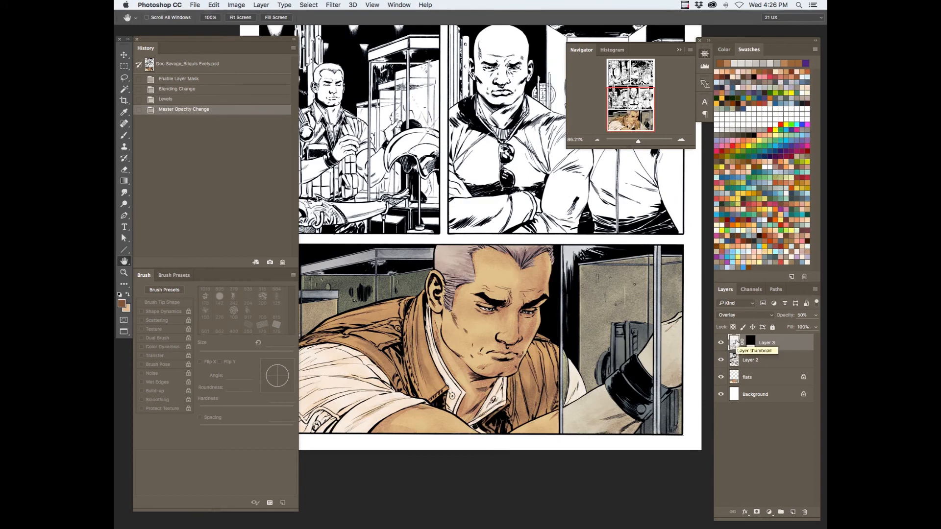
left_click(721, 343)
left_click(722, 344)
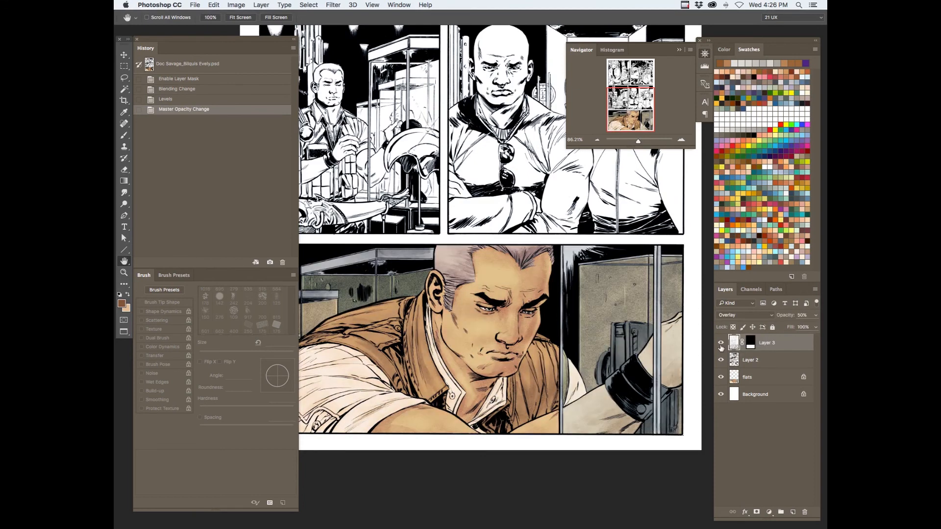
key("0")
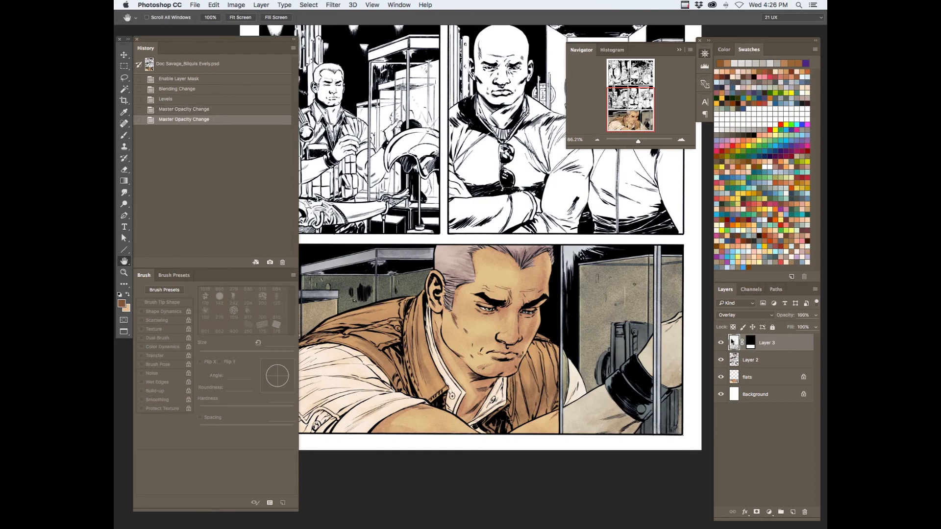
Hide Layer 2 and the flats layer, and set Layer 3's blending mode to Normal.
left_click_drag(721, 359, 721, 377)
left_click(745, 315)
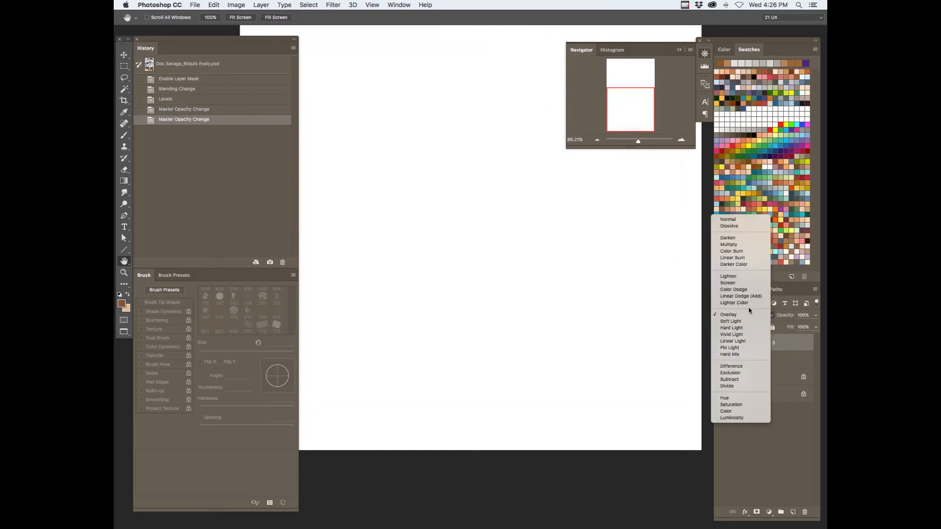
left_click(733, 219)
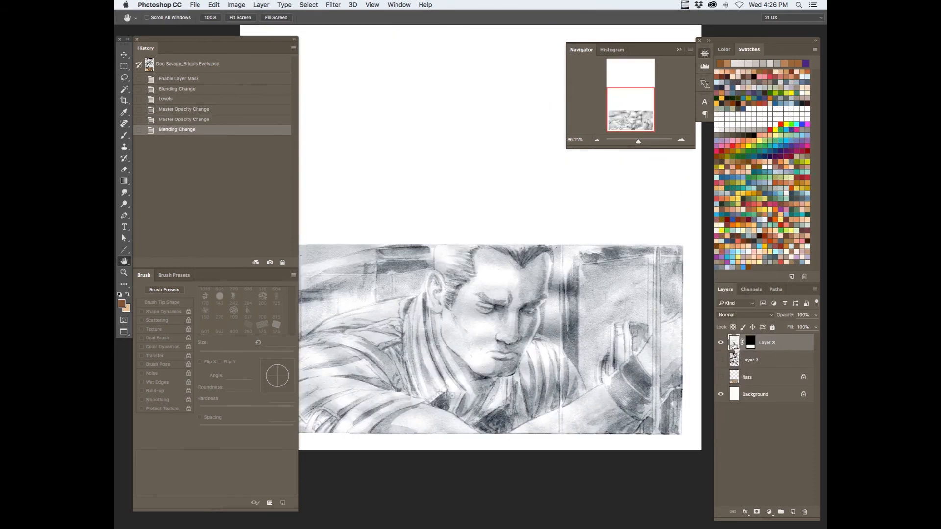
Load the RGB composite channel as a selection and return to the layer list.
left_click(751, 289)
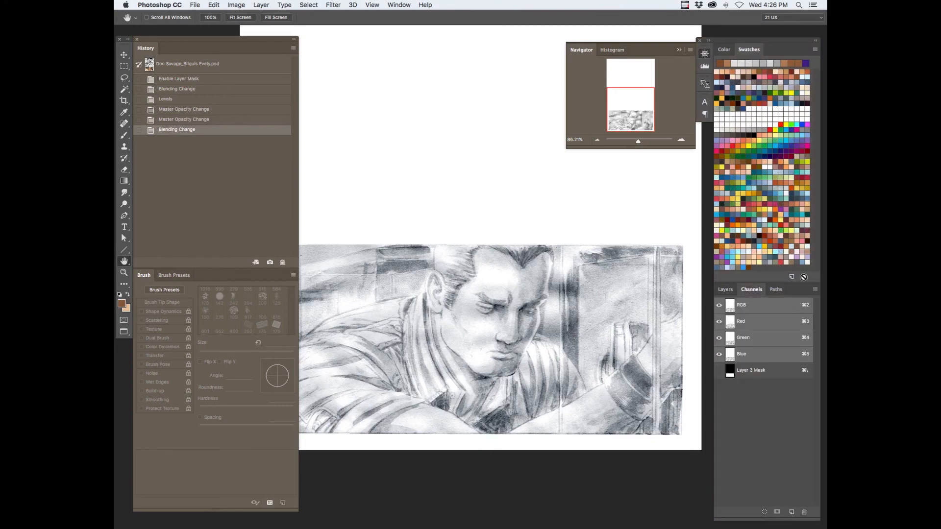
left_click(730, 305, "super")
left_click(725, 290)
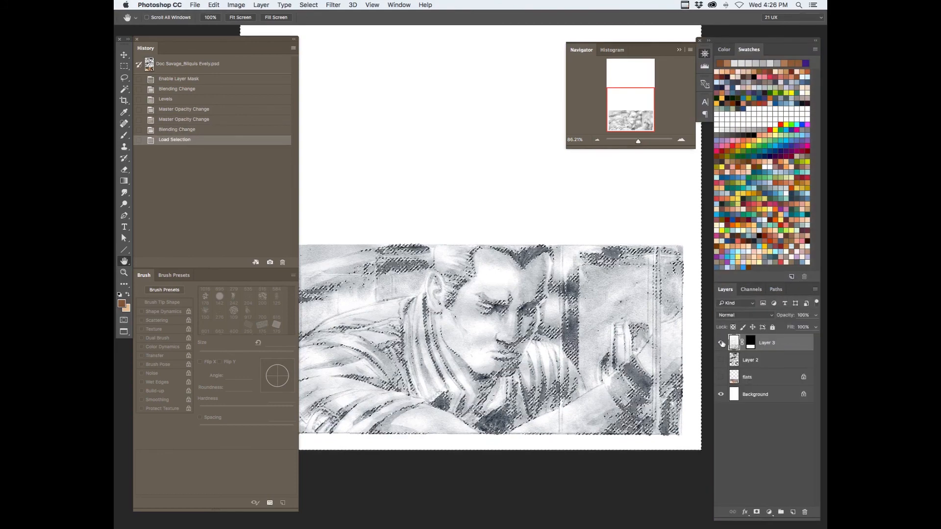
Hide Layer 3, add a new Layer 4 in Normal mode with the selection kept active, and show the flats layer.
left_click(720, 343)
key("super+shift+n")
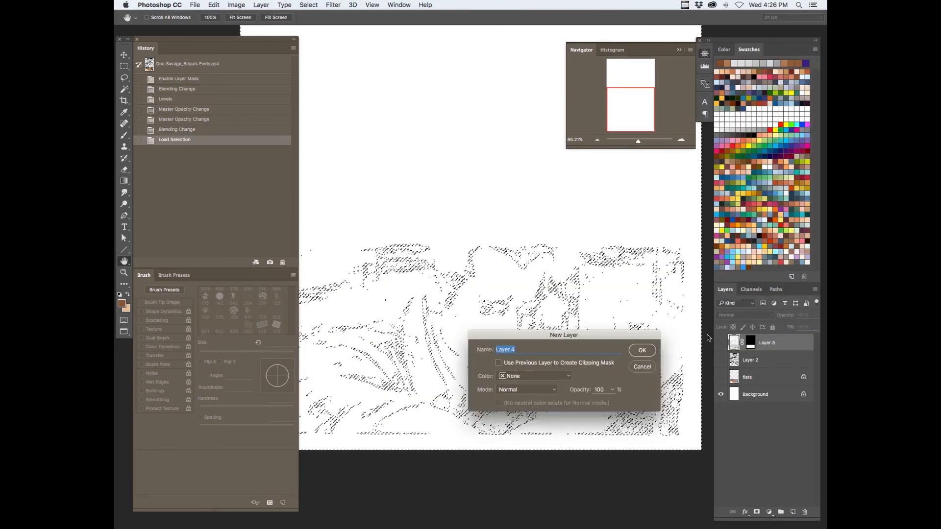
key("Return")
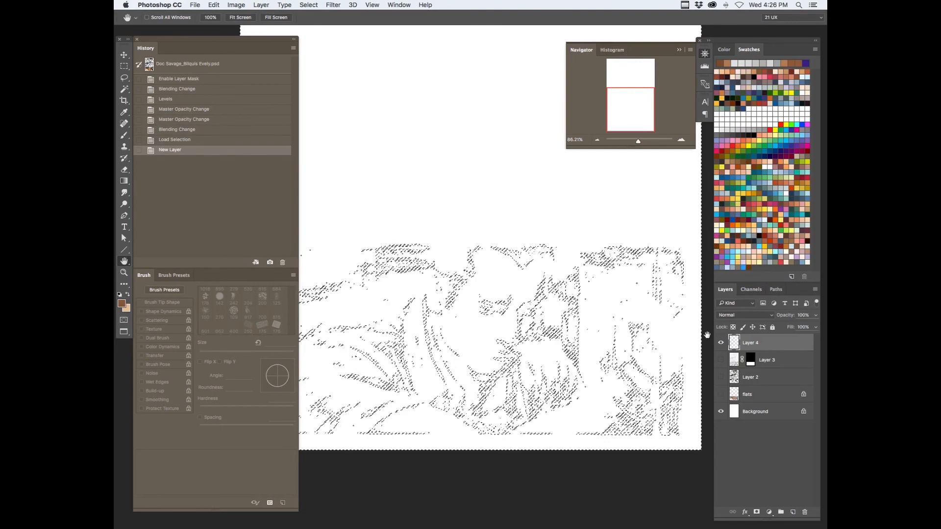
left_click(720, 394)
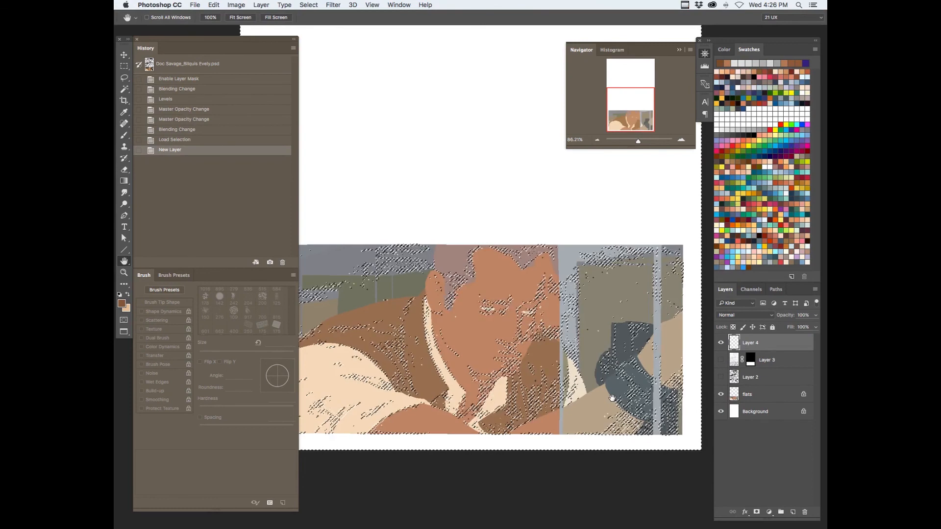
Invert the selection, fill it with a purple swatch on Layer 4, and set the deselected layer's blending mode to Multiply.
key("super+shift+i")
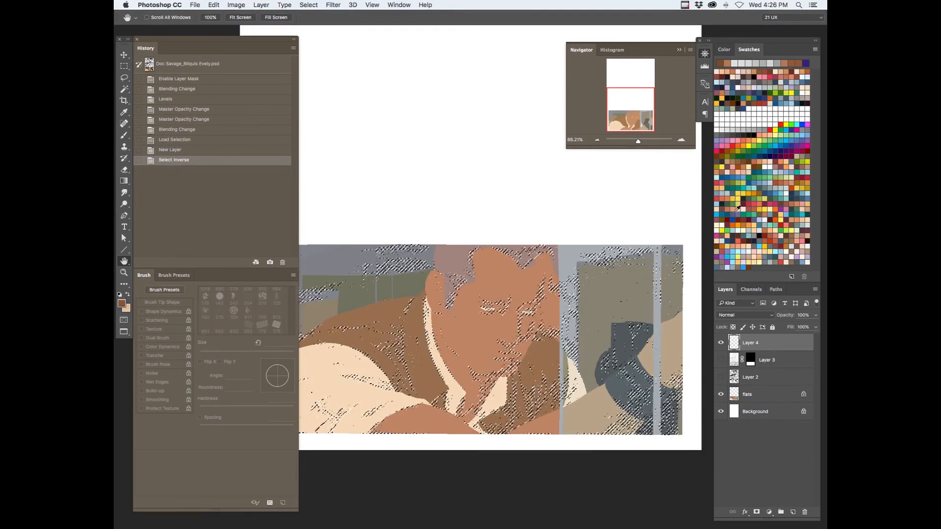
left_click(801, 120)
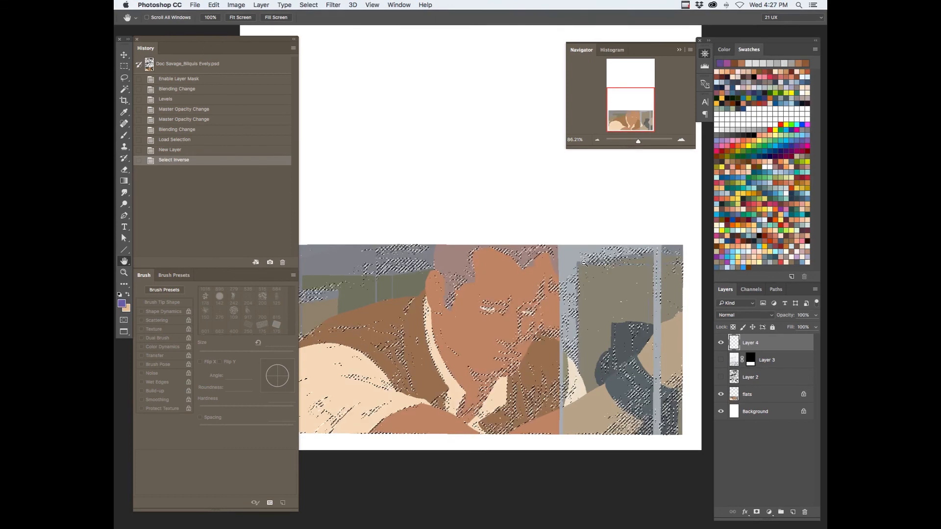
key("alt+BackSpace")
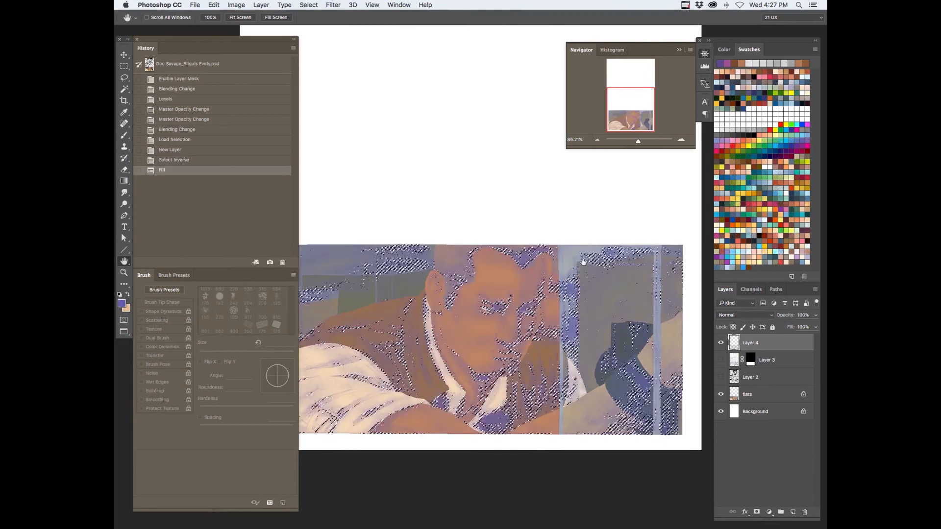
key("super+d")
left_click(759, 314)
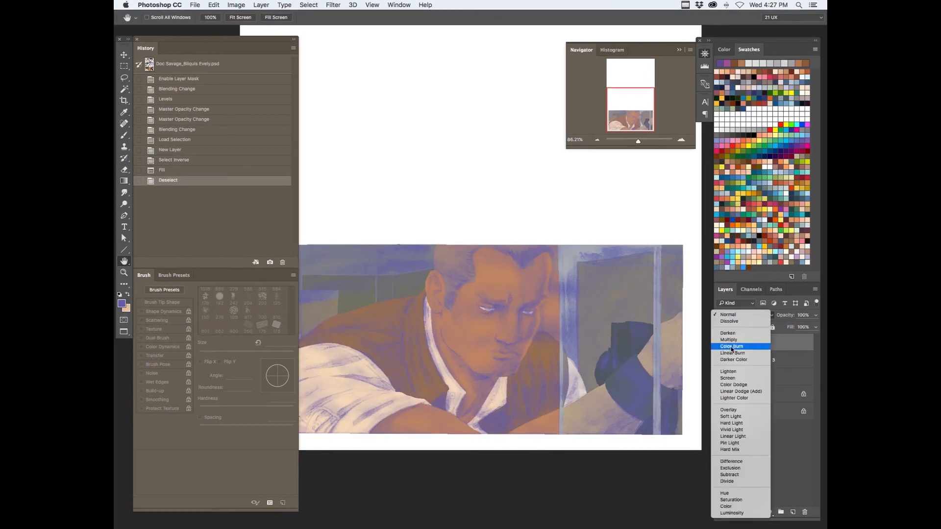
left_click(733, 336)
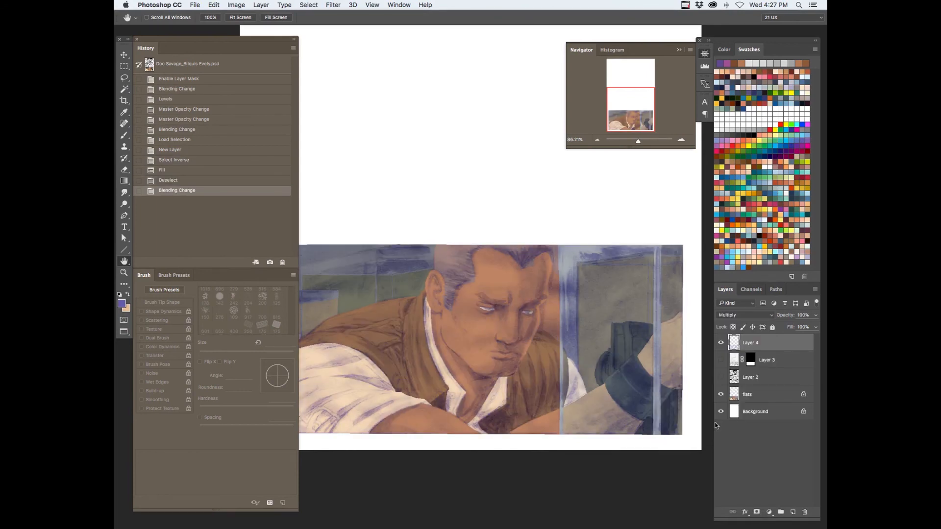
Show the line art on Layer 2 and move Layer 4 and Layer 3 beneath it in the layer stack.
left_click(721, 377)
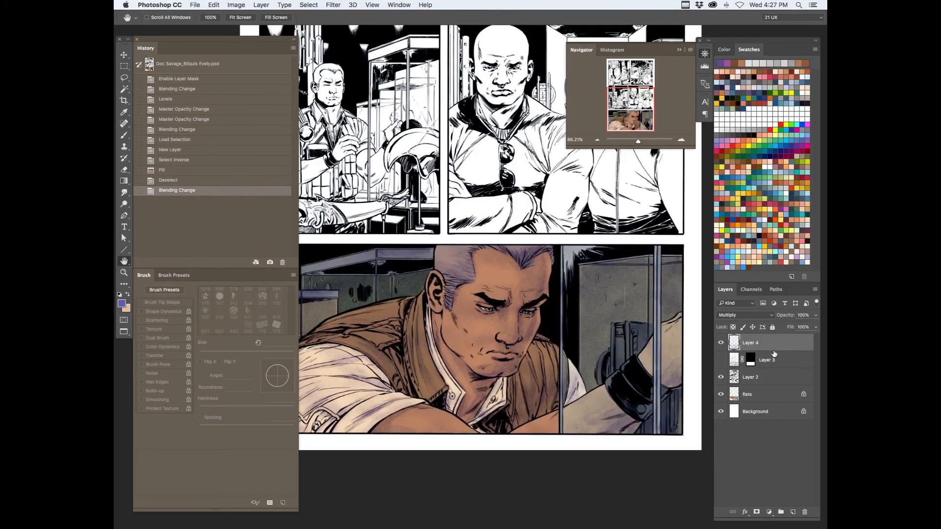
left_click_drag(772, 346, 764, 390)
left_click_drag(766, 344, 760, 387)
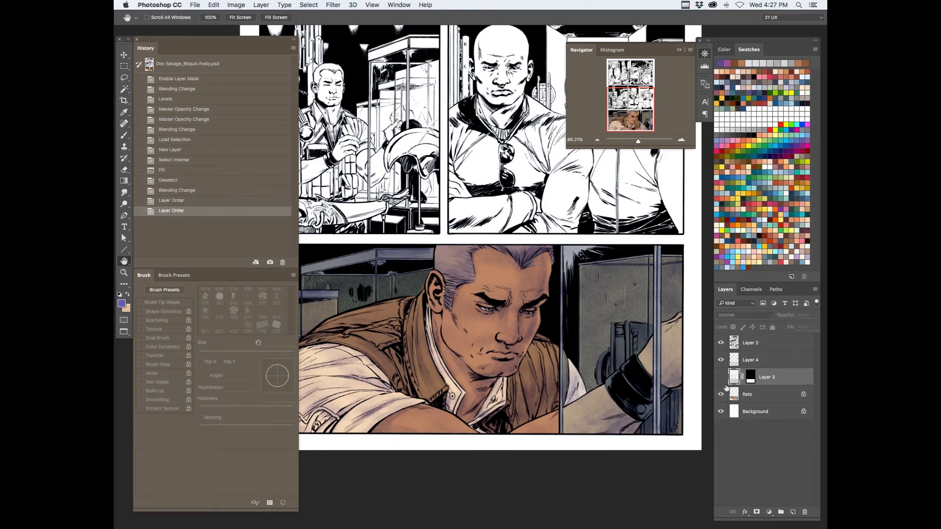
Show Layer 3 and set it to Multiply at 20% opacity.
left_click(722, 378)
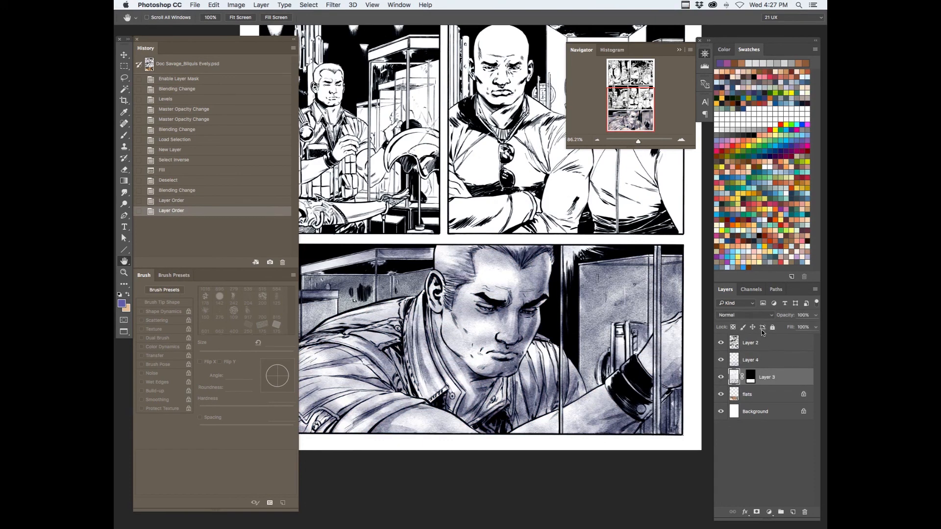
left_click(742, 315)
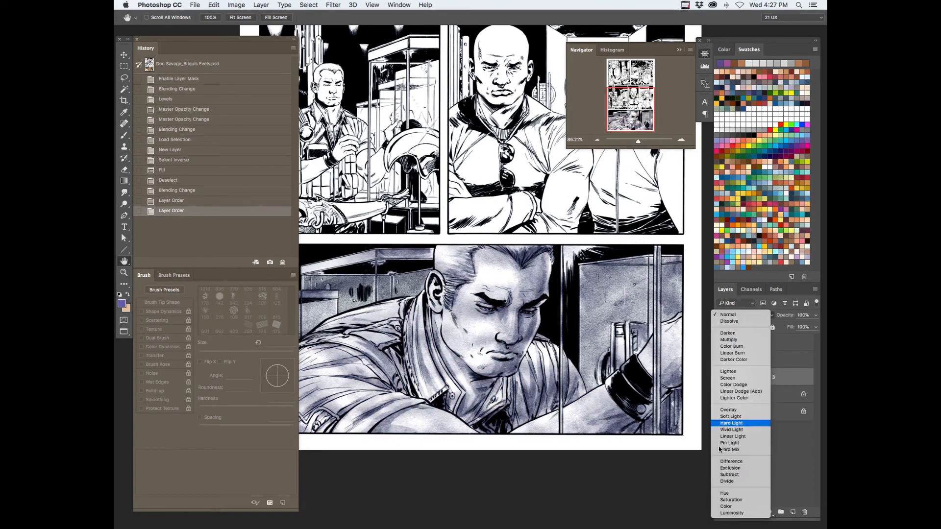
left_click(743, 340)
key("j")
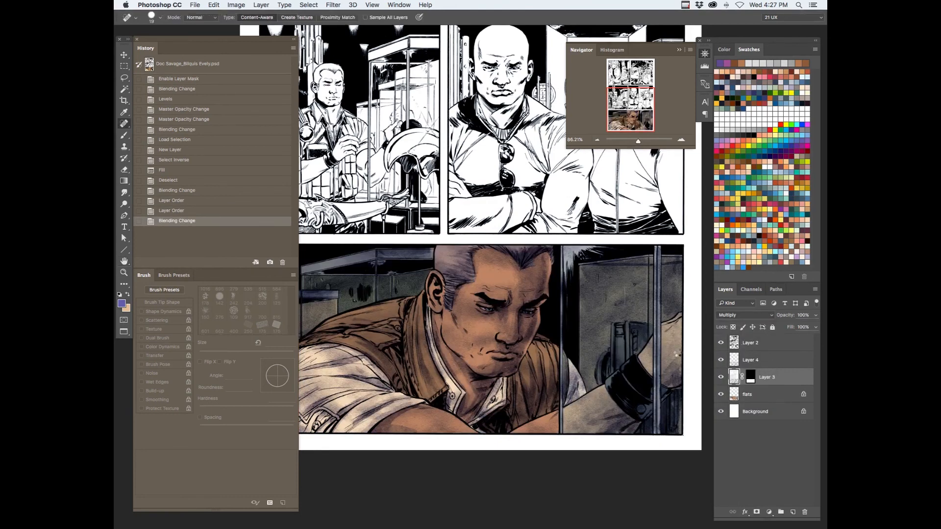
key("2")
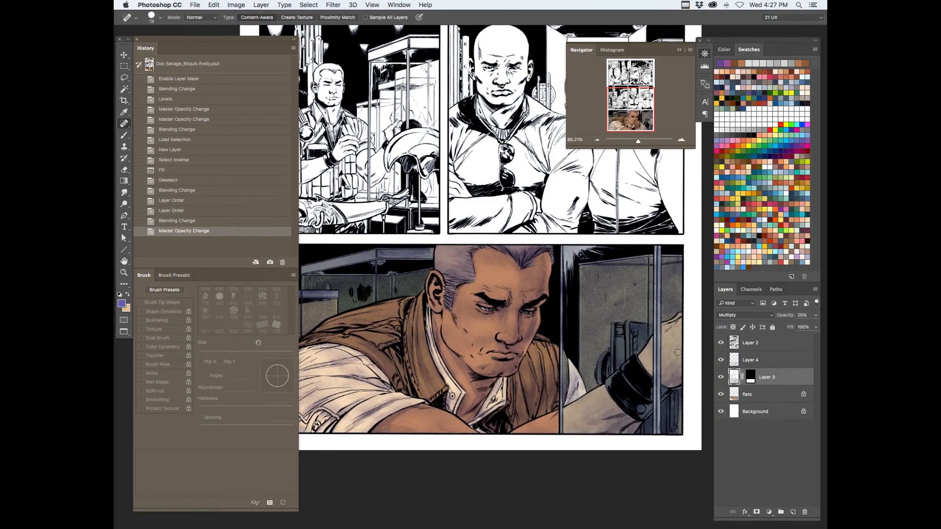
Hide Layer 3 and move it above Layer 4 in the layer stack.
left_click(721, 377)
left_click_drag(772, 376, 771, 352)
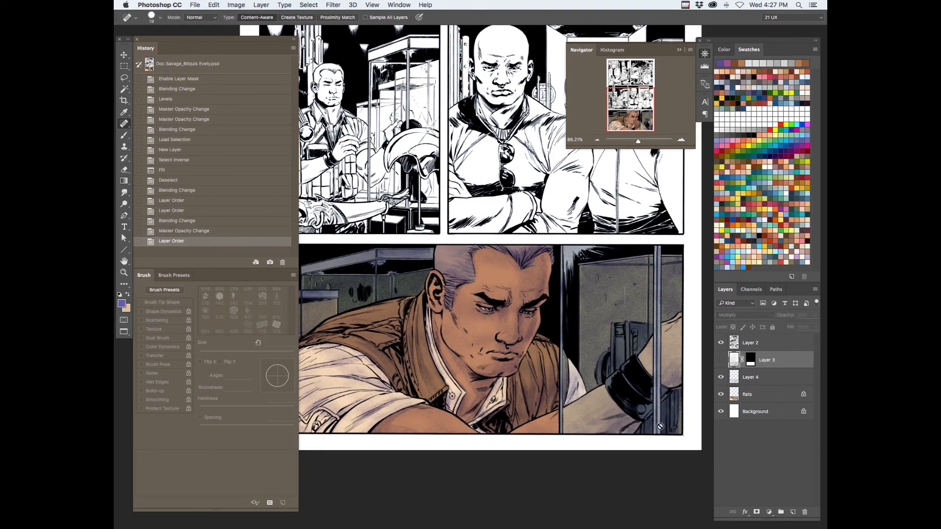
Duplicate the flats layer and rename the copy "color".
left_click(751, 395)
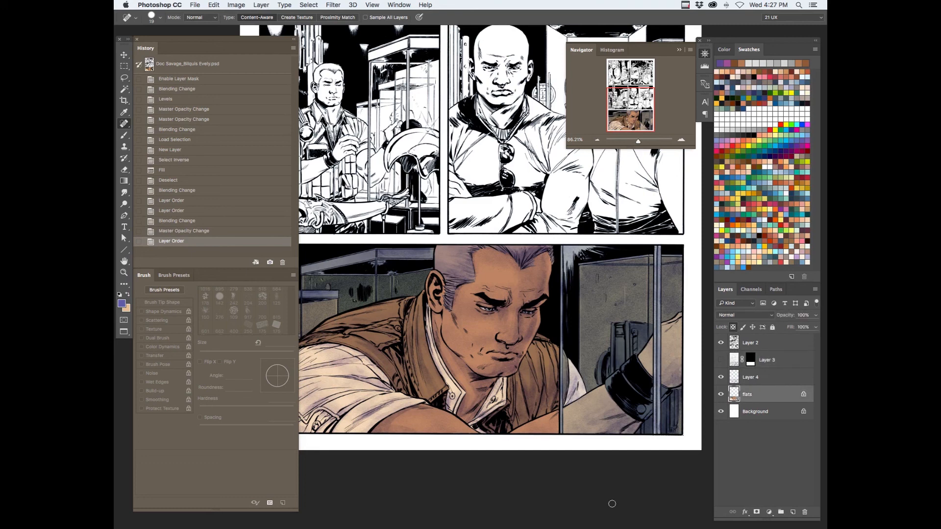
key("super+j")
type("col")
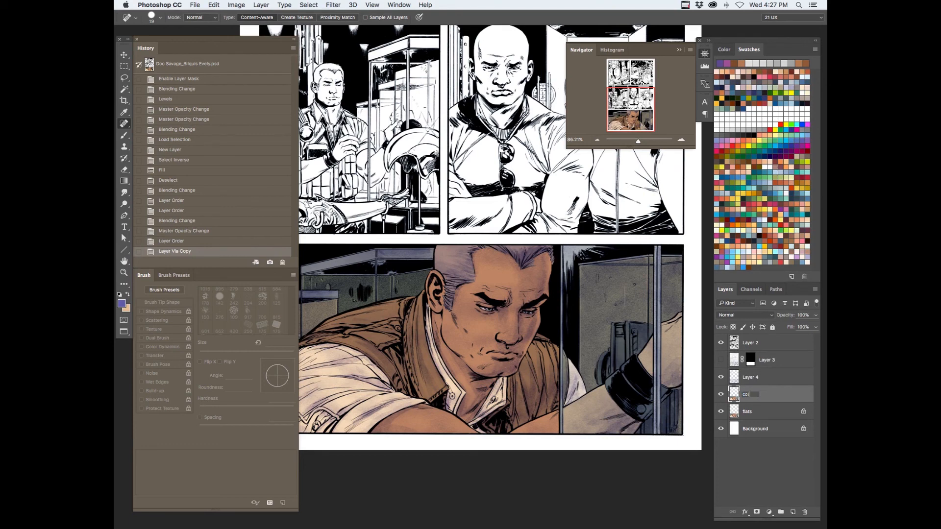
type("or")
key("Return")
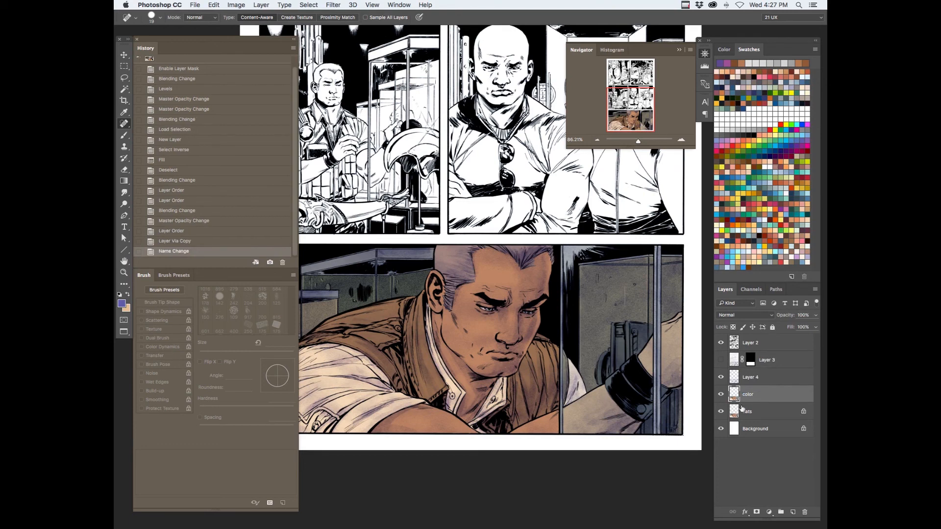
Select the man's flat skin area on the color layer with the Magic Wand.
key("w")
left_click(504, 277)
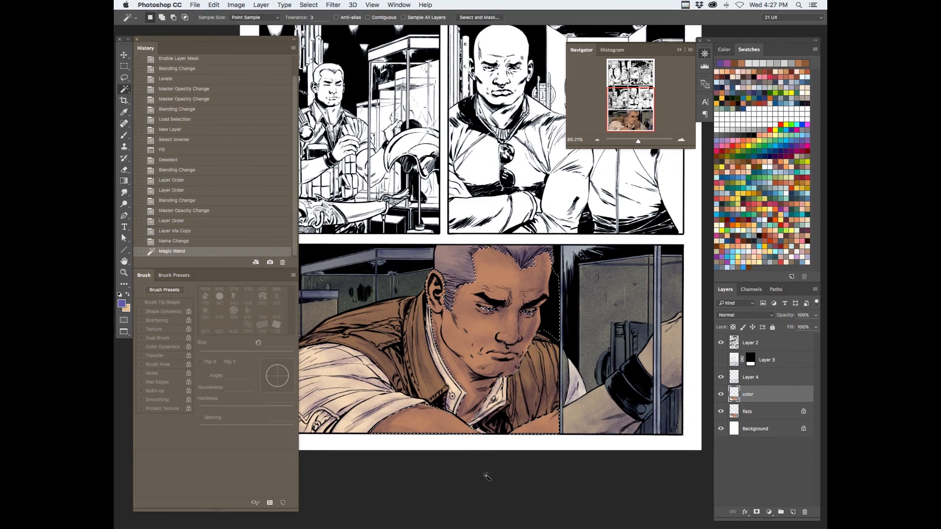
key("z")
left_click(538, 293)
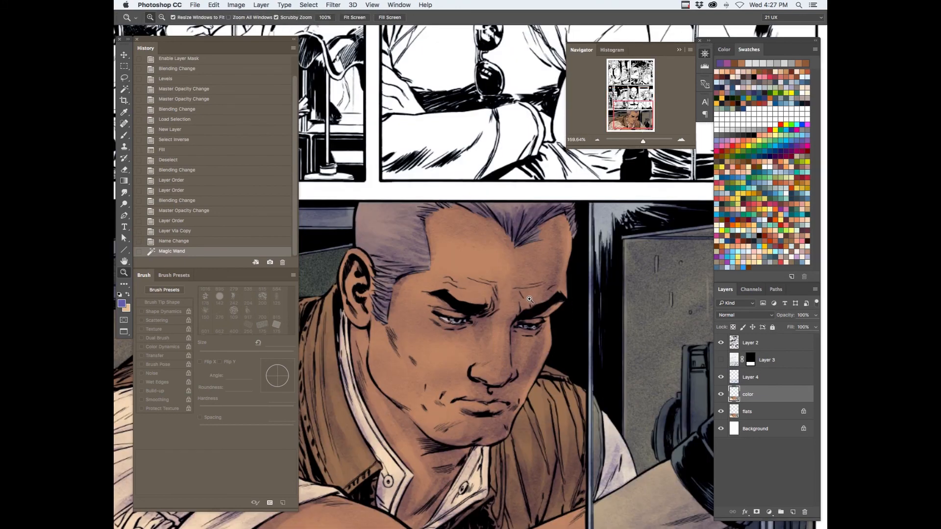
Choose the "_dry block" preset for the Brush tool.
key("b")
left_click(126, 17)
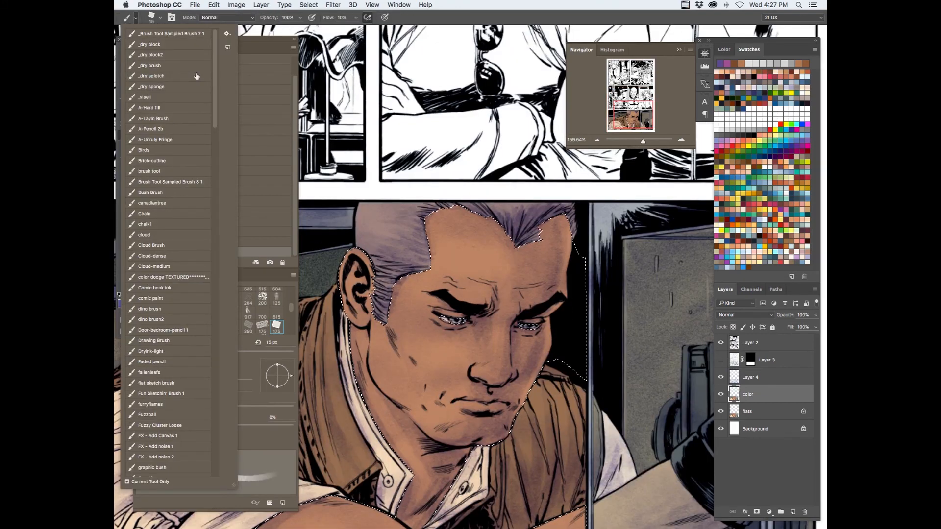
left_click(174, 45)
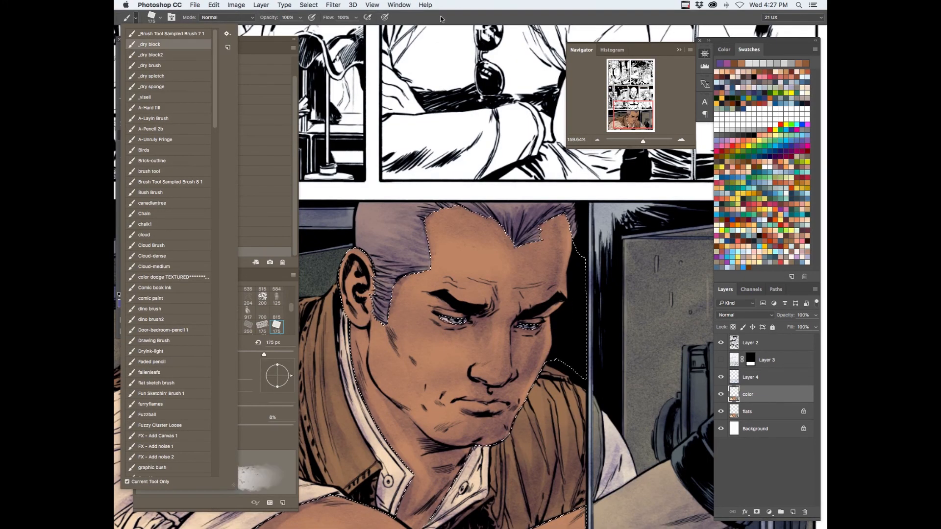
left_click(454, 20)
Sample the skin tone from the man's forehead and reduce the brush size to 20 px.
left_click(480, 263, "alt")
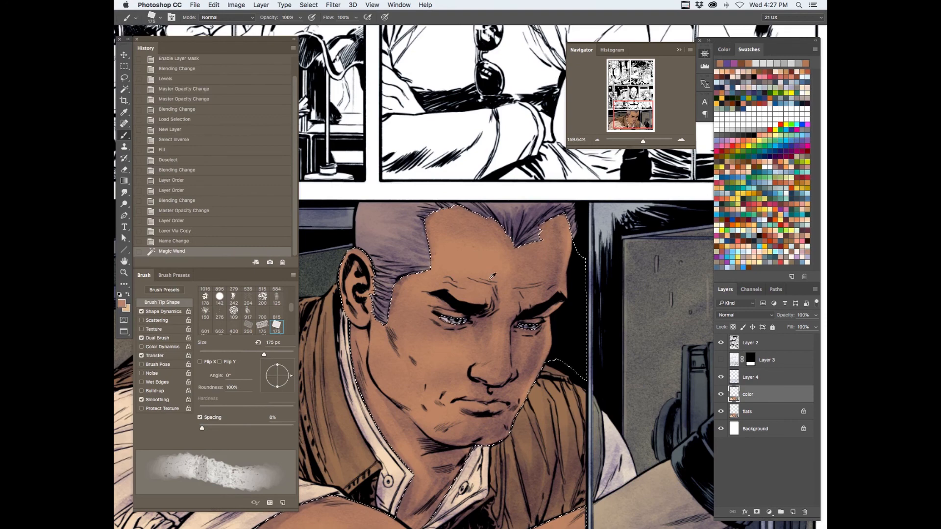
key("bracketleft")
key("bracketleft")
key("bracketleft")
key("bracketleft")
key("bracketleft")
key("bracketleft")
key("bracketleft")
key("bracketleft")
key("bracketleft")
key("bracketleft")
key("bracketleft")
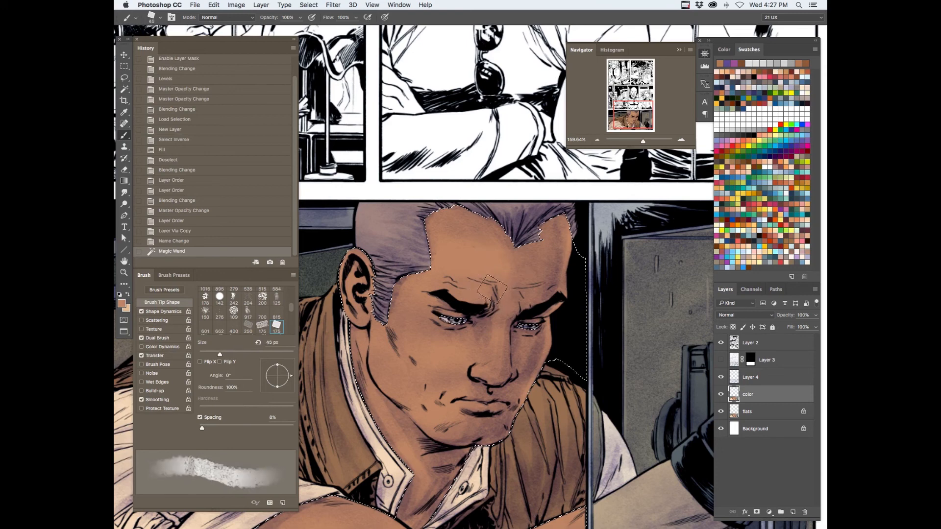
key("bracketleft")
key("bracketleft")
key("bracketleft")
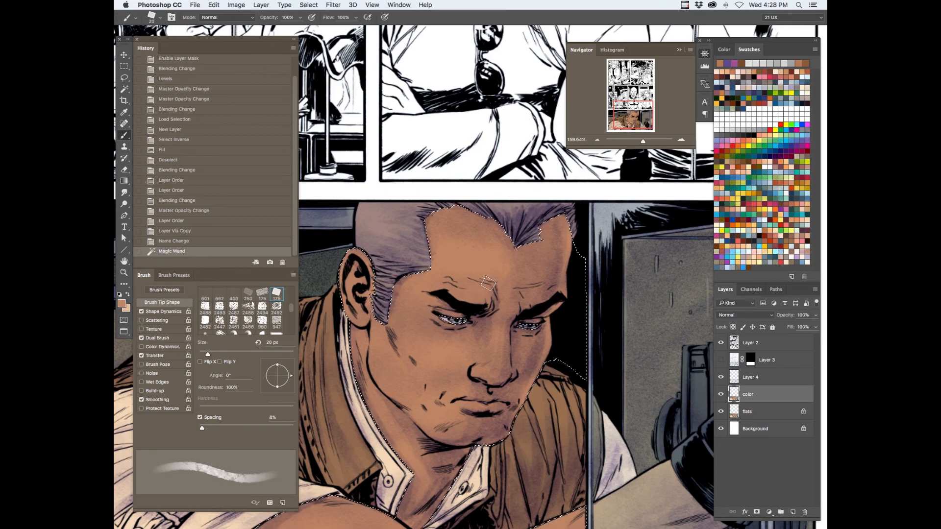
Set the foreground color to the darker brown 805233 for brush painting.
left_click(121, 304)
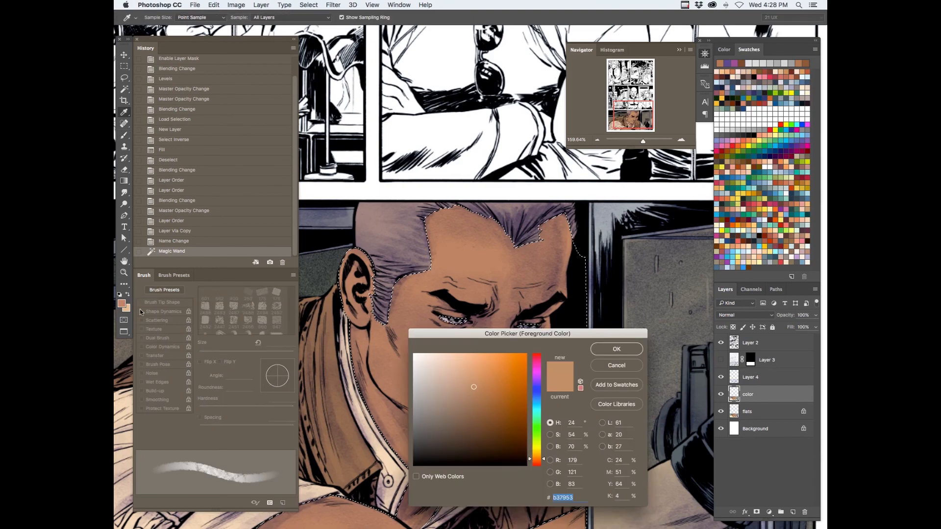
left_click(481, 410)
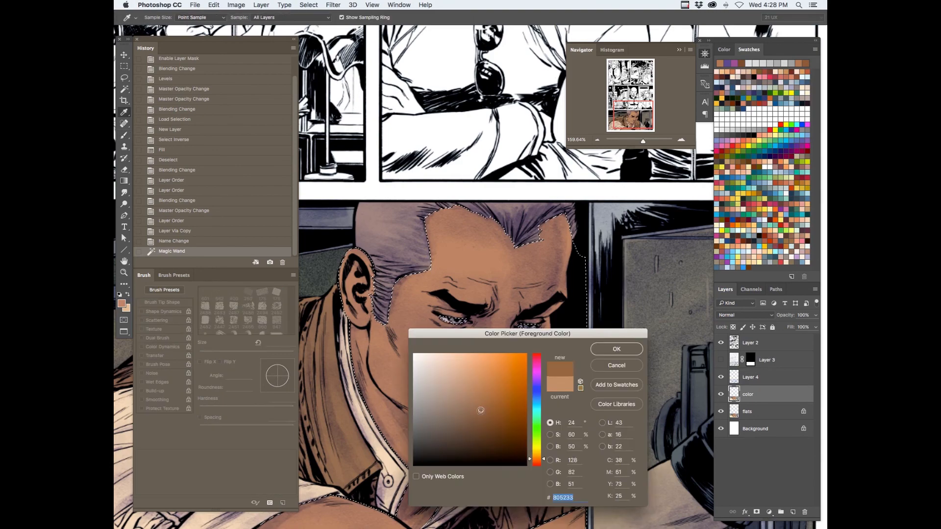
left_click(609, 349)
key("b")
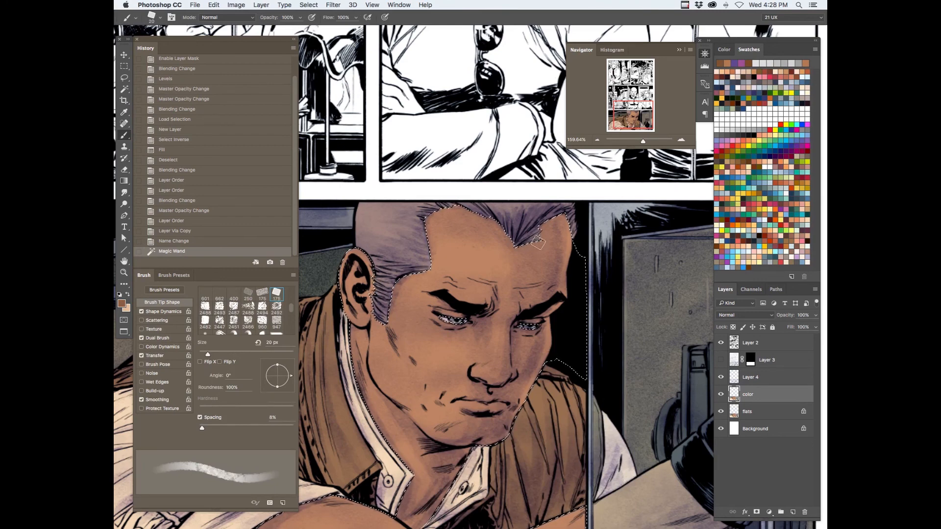
Paint brown shadow strokes down the shaded side of the forehead and along the hairline within the skin selection.
mouse_move(549, 217)
left_mouse_down()
mouse_move(557, 247)
mouse_move(553, 266)
mouse_move(547, 228)
mouse_move(544, 273)
mouse_move(532, 249)
mouse_move(546, 299)
mouse_move(559, 306)
mouse_move(516, 332)
mouse_move(517, 362)
mouse_move(517, 335)
mouse_move(523, 361)
mouse_move(562, 257)
left_mouse_up()
mouse_move(557, 206)
left_mouse_down()
mouse_move(564, 294)
mouse_move(564, 230)
left_mouse_up()
mouse_move(494, 221)
left_mouse_down()
mouse_move(424, 263)
mouse_move(435, 220)
mouse_move(416, 276)
mouse_move(393, 290)
mouse_move(414, 277)
left_mouse_up()
Reduce the brush to 7 px and paint small brown shadows beside the ear, above the brow and near the nose.
key("[")
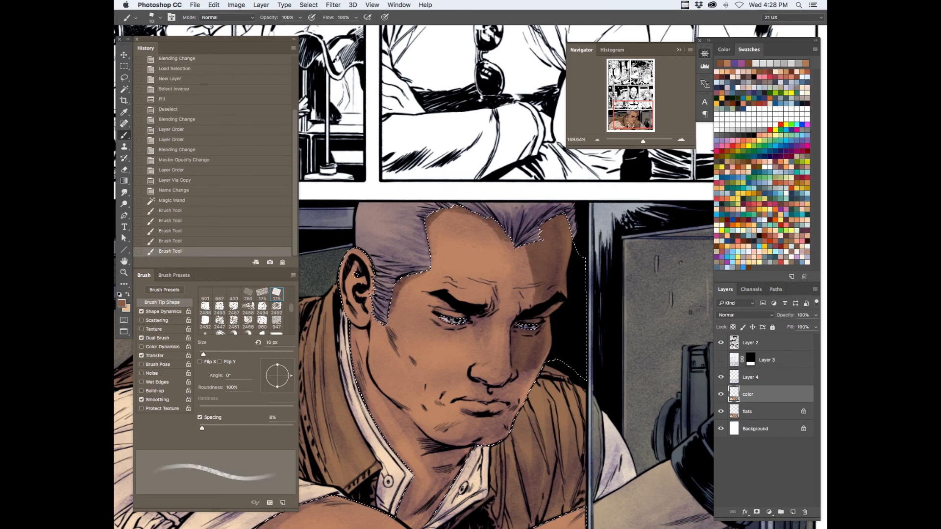
key("bracketleft")
key("bracketleft")
mouse_move(361, 306)
left_mouse_down()
mouse_move(361, 337)
mouse_move(376, 341)
mouse_move(393, 319)
mouse_move(393, 338)
mouse_move(384, 273)
mouse_move(394, 335)
left_mouse_up()
left_click_drag(527, 290, 525, 301)
left_click_drag(474, 353, 479, 349)
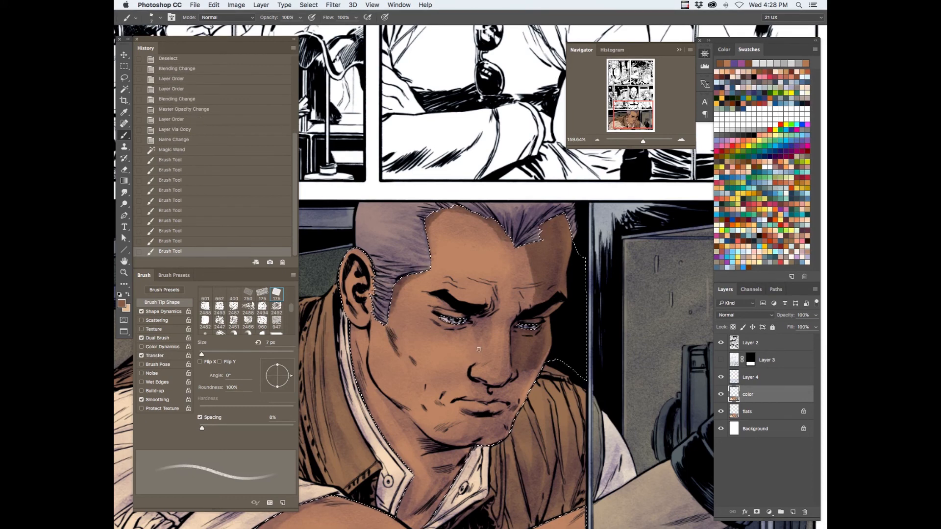
left_click(479, 349)
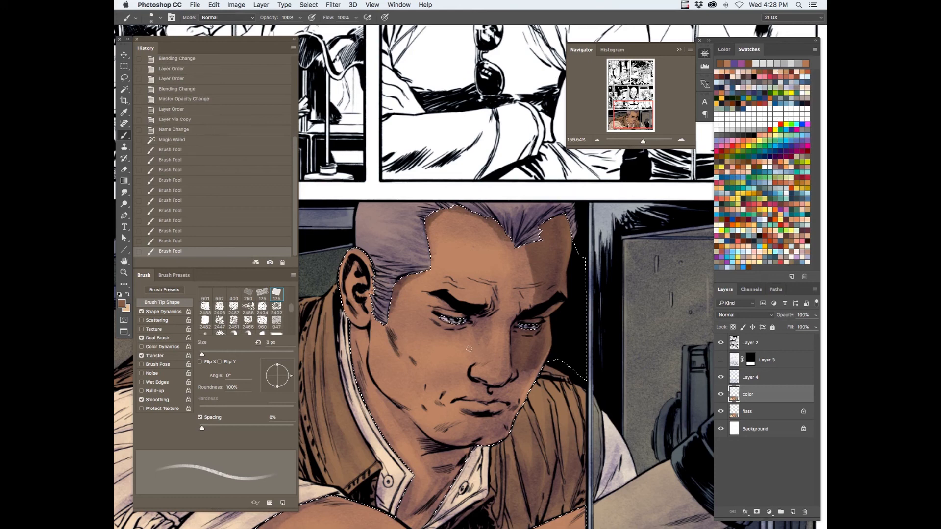
Enlarge the brush and paint a brown shadow on the cheek below the sideburn.
key("bracketright")
key("bracketright")
key("bracketright")
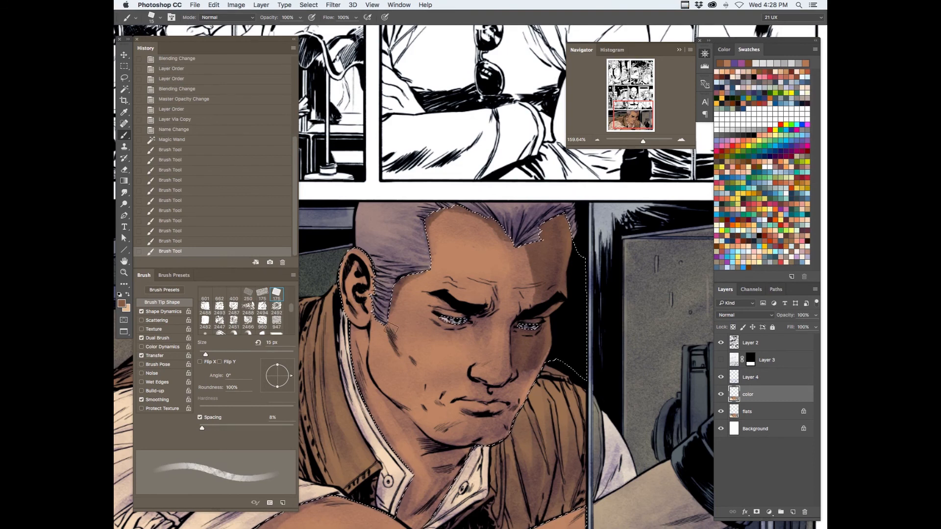
key("bracketright")
key("bracketright")
mouse_move(413, 362)
left_mouse_down()
mouse_move(389, 330)
mouse_move(415, 360)
left_mouse_up()
Reduce the brush to 9 px and paint brown shading around the eyebrow and eye nearest the ear.
key("bracketleft")
key("bracketleft")
key("bracketleft")
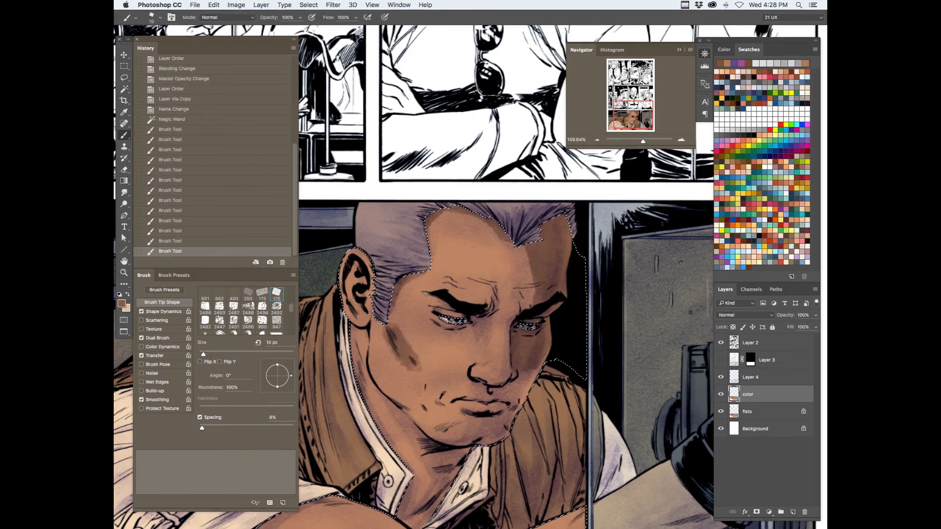
key("bracketleft")
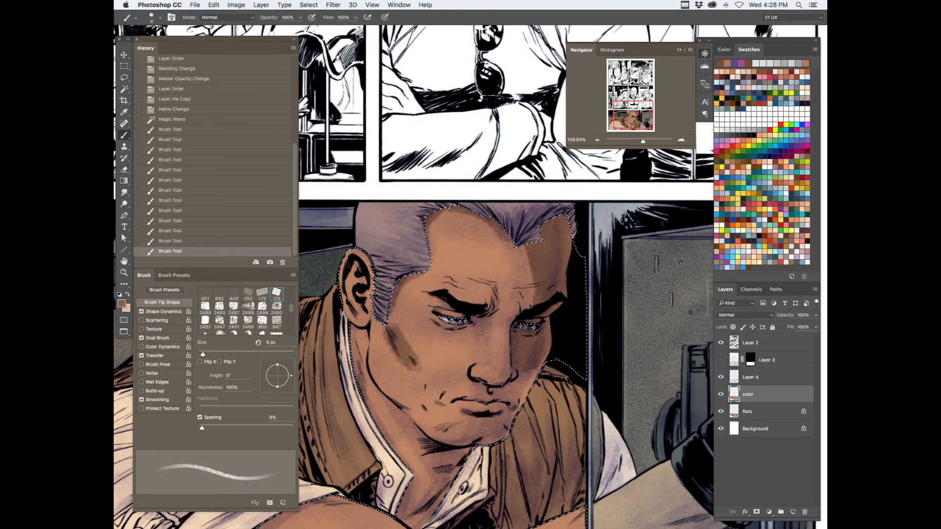
left_click_drag(425, 294, 482, 335)
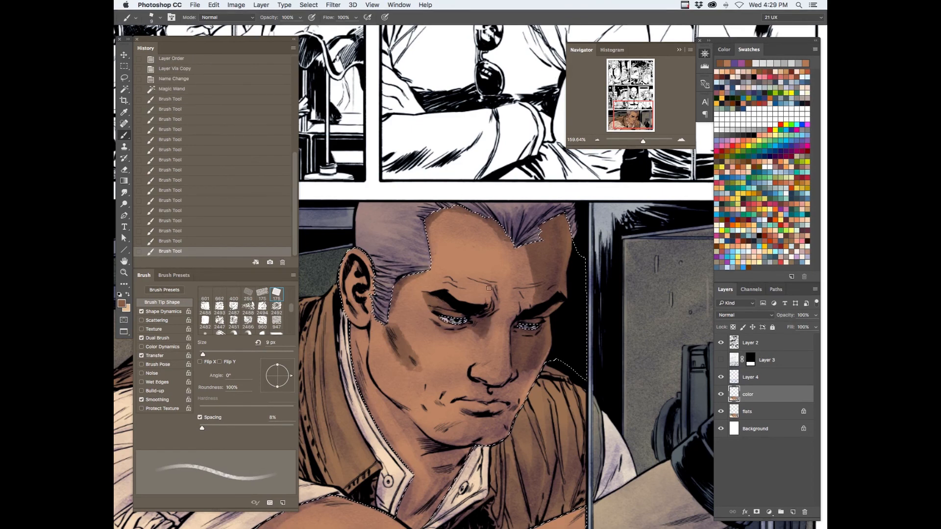
Paint brown shading at the inner brow and down the side of the nose, and compare it with the state before the last two strokes.
mouse_move(489, 288)
left_mouse_down()
mouse_move(524, 262)
mouse_move(532, 305)
left_mouse_up()
mouse_move(524, 259)
left_mouse_down()
mouse_move(532, 304)
mouse_move(484, 363)
left_mouse_up()
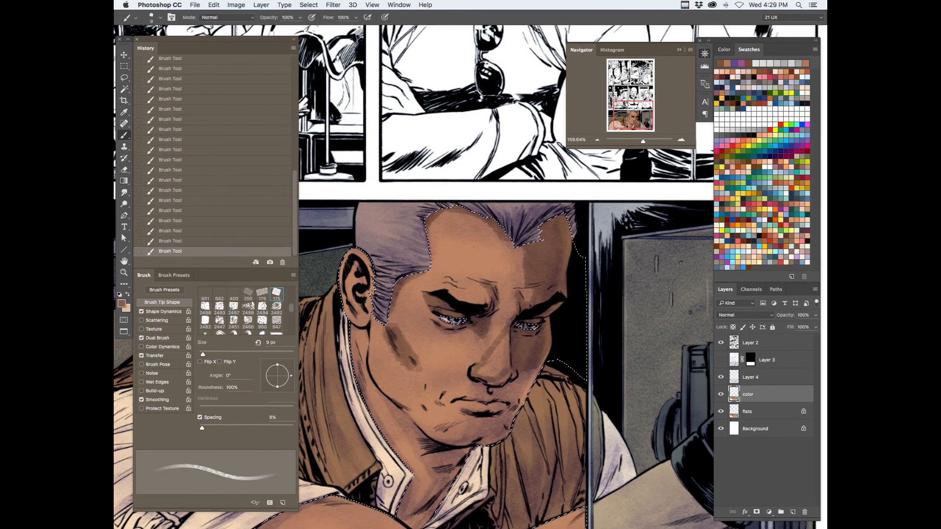
left_click(195, 241)
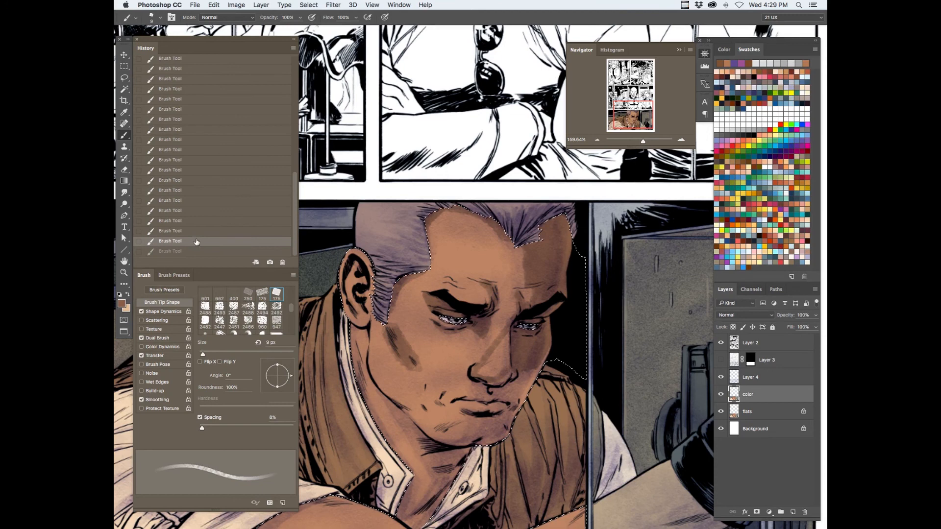
left_click(200, 232)
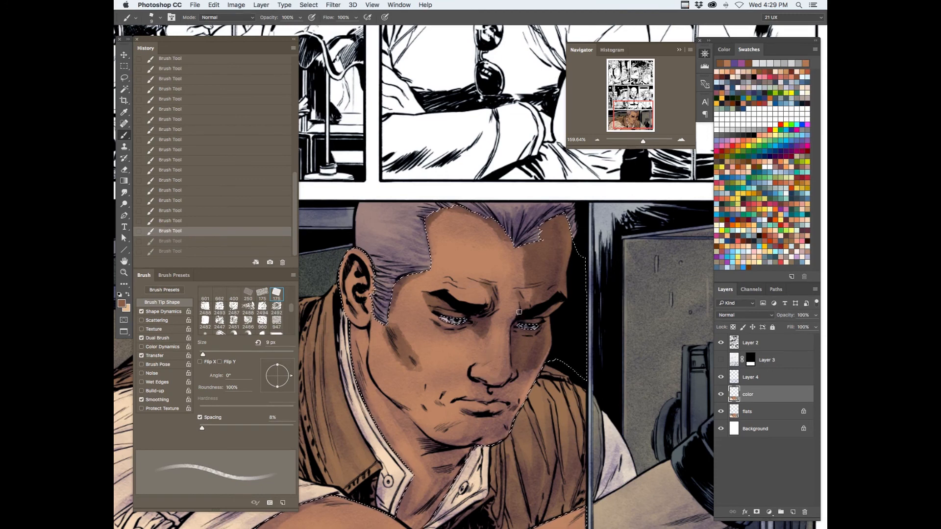
key("shift+super+z")
key("shift+super+z")
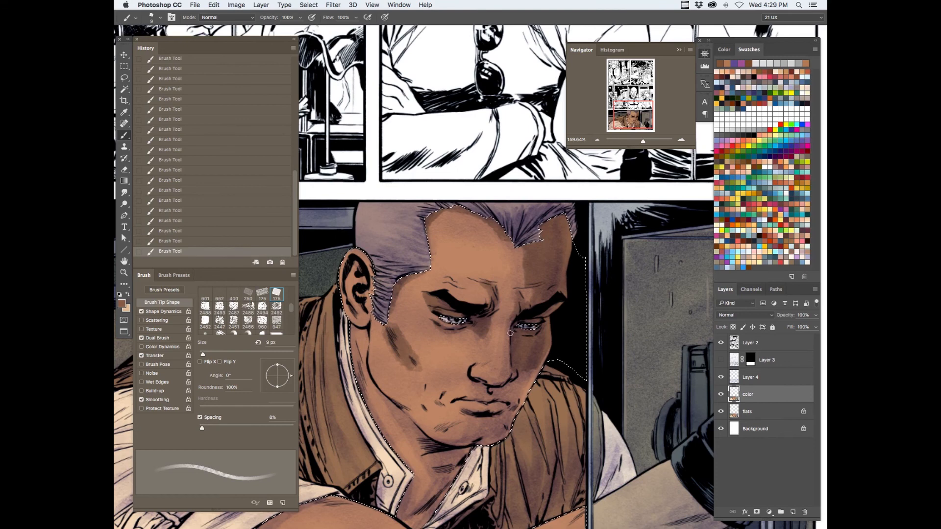
Paint small brown shadows under the nose at 10 px and beside the corner of the mouth with a smaller brush.
key("bracketright")
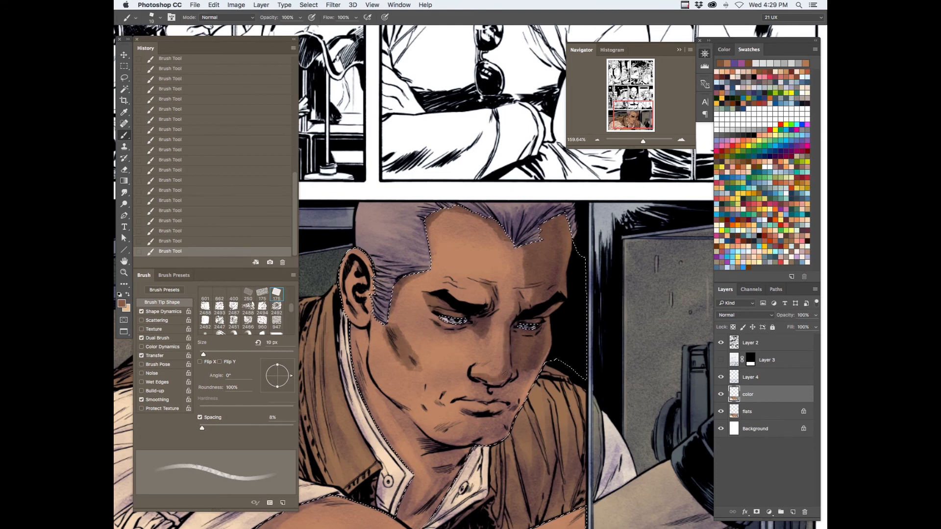
mouse_move(506, 374)
left_mouse_down()
mouse_move(492, 391)
mouse_move(499, 379)
left_mouse_up()
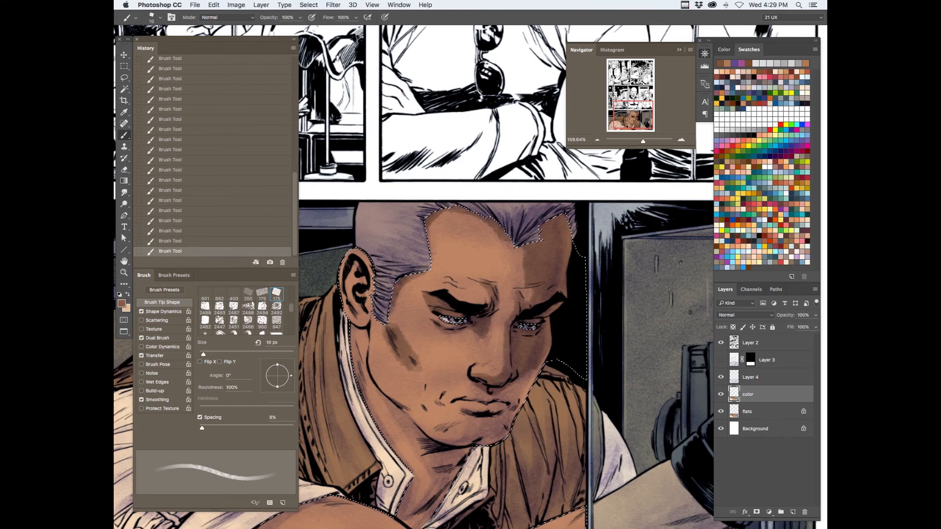
key("bracketleft")
key("bracketleft")
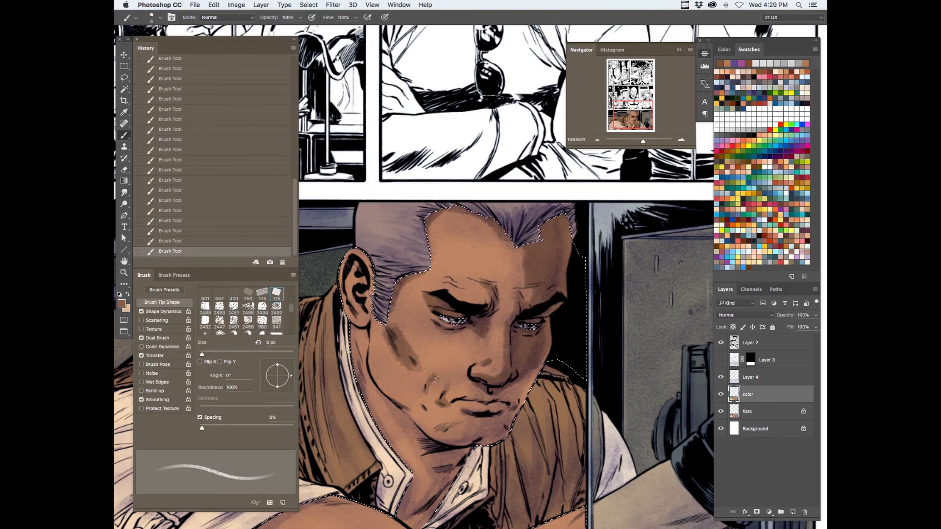
key("bracketright")
key("bracketright")
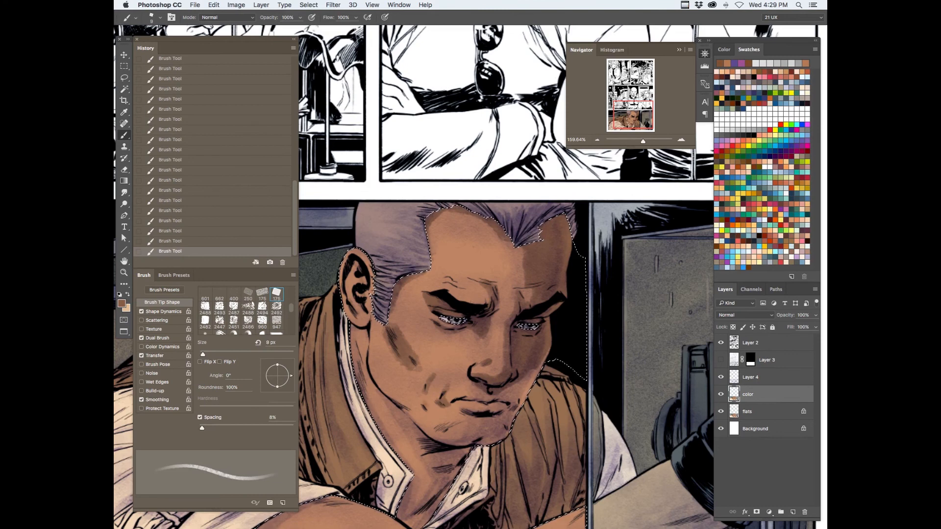
Enlarge the brush to 15 px and paint a brown shadow below the mouth and down the chin, redoing the first attempt.
key("bracketright")
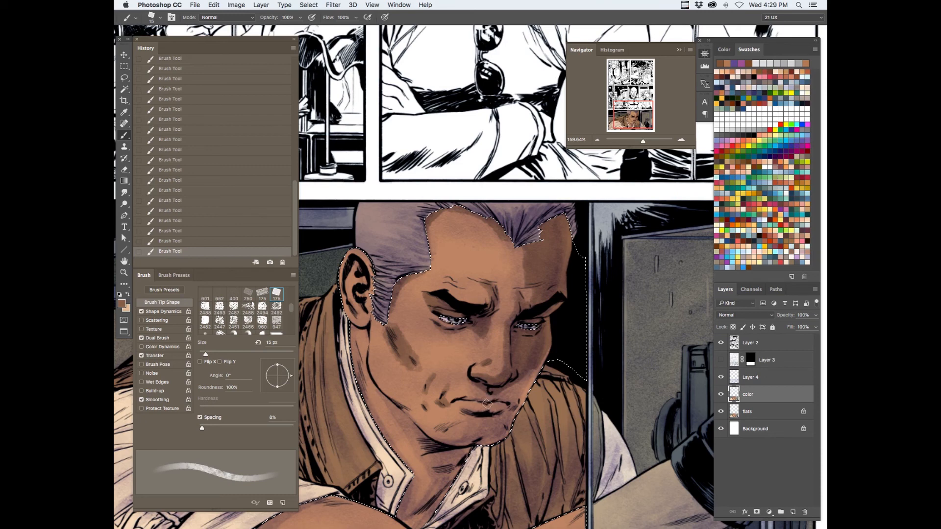
left_click_drag(471, 384, 463, 422)
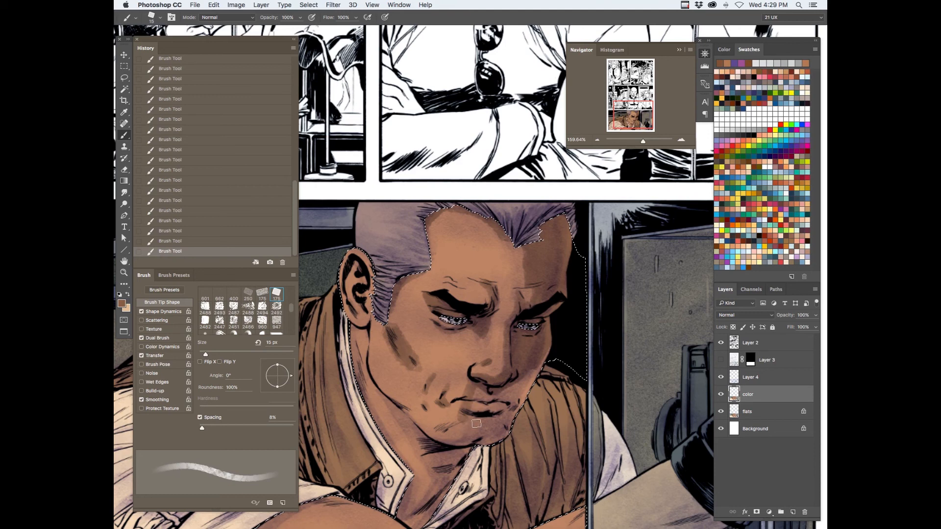
key("super+z")
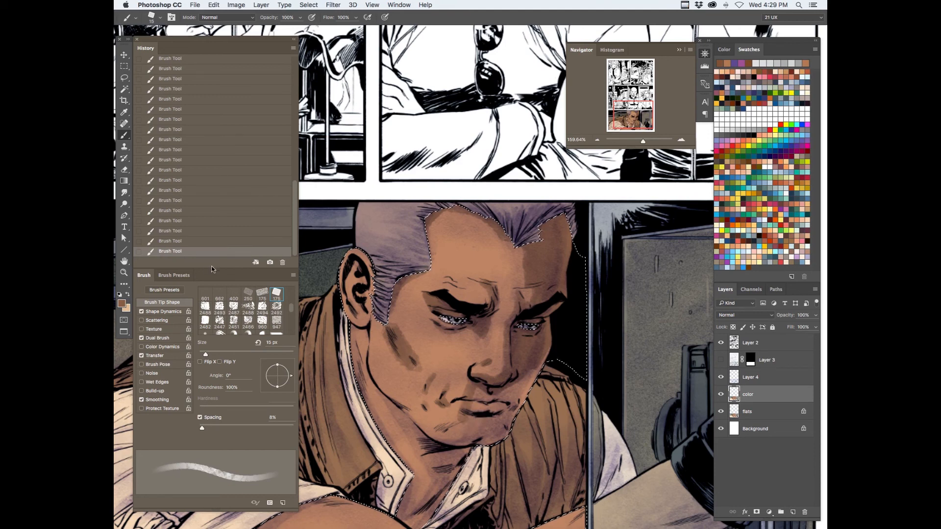
left_click(206, 243)
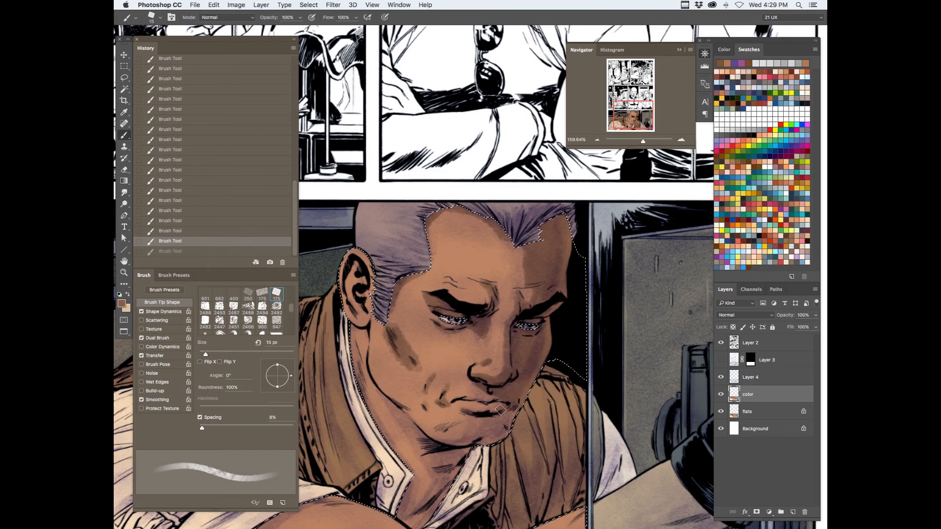
mouse_move(500, 410)
left_mouse_down()
mouse_move(474, 416)
mouse_move(477, 437)
mouse_move(488, 415)
mouse_move(510, 415)
mouse_move(481, 443)
left_mouse_up()
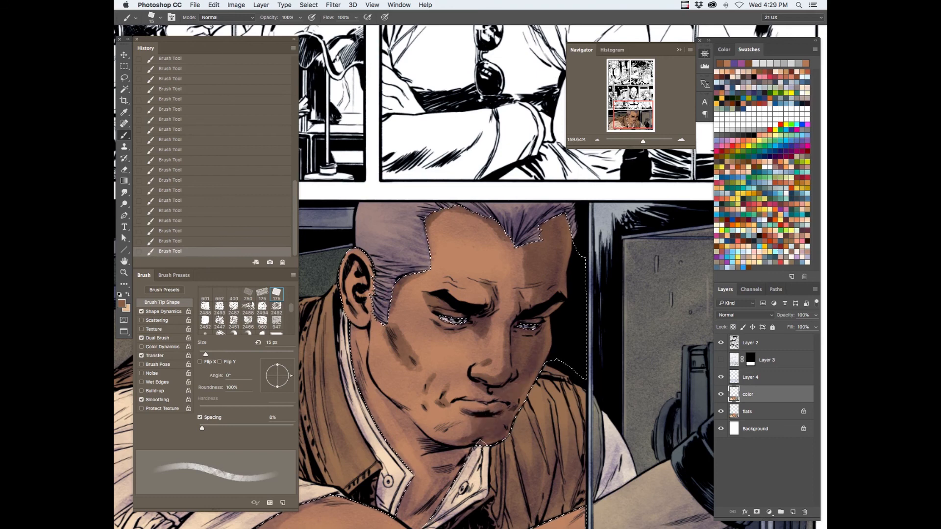
Shade the neck edge below the ear with a 10 px brush, and the jawline and neck at 15 px.
key("bracketleft")
key("bracketleft")
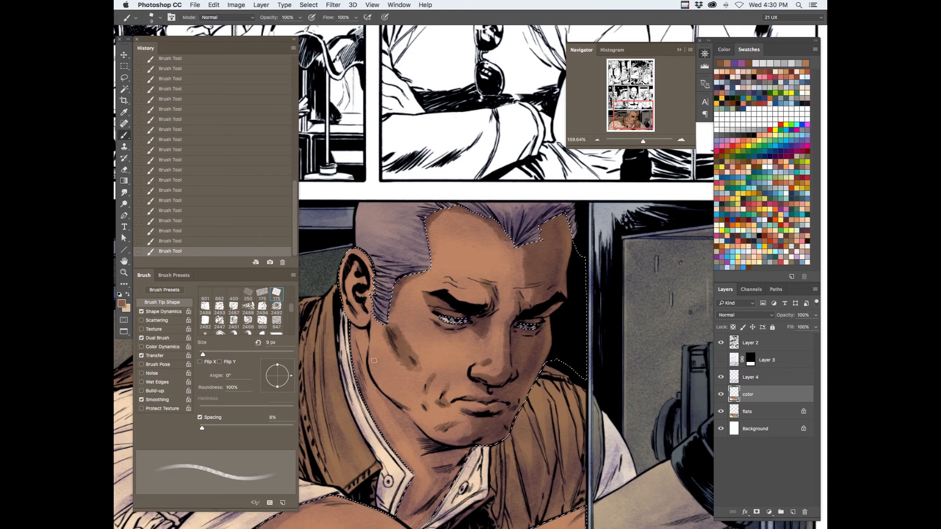
key("bracketright")
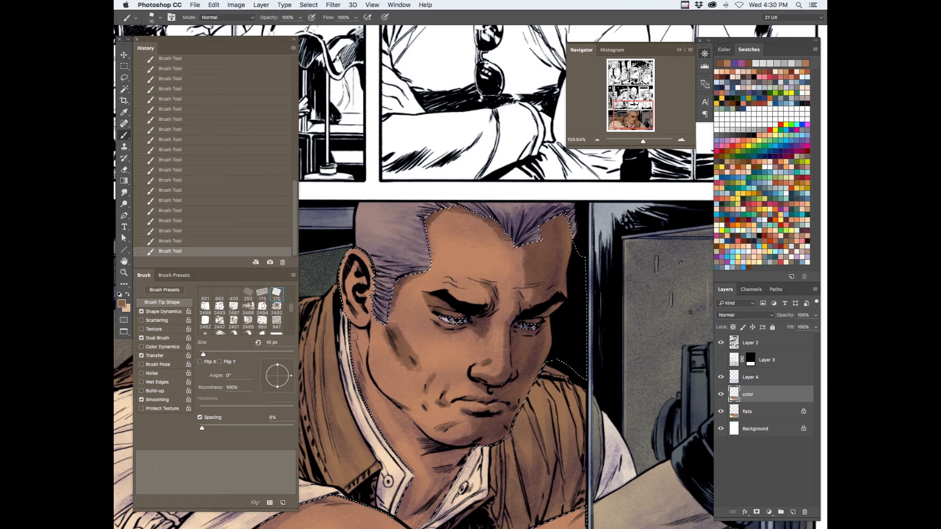
key("bracketright")
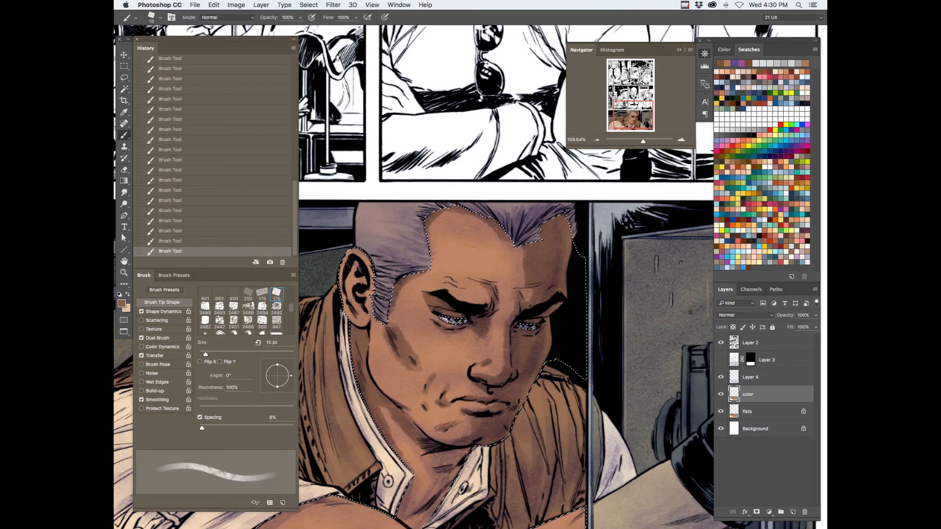
left_click_drag(384, 407, 422, 434)
left_click_drag(553, 378, 553, 325)
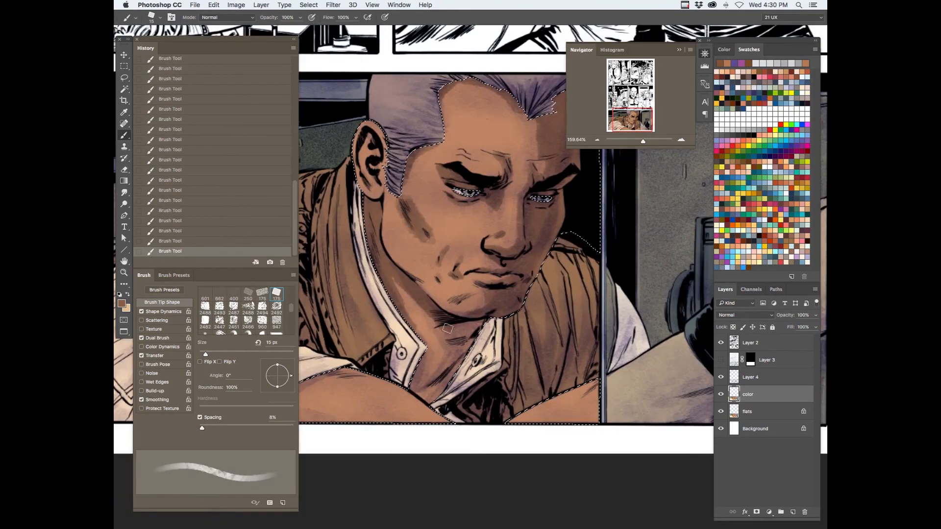
mouse_move(426, 385)
left_mouse_down()
mouse_move(466, 348)
mouse_move(429, 387)
left_mouse_up()
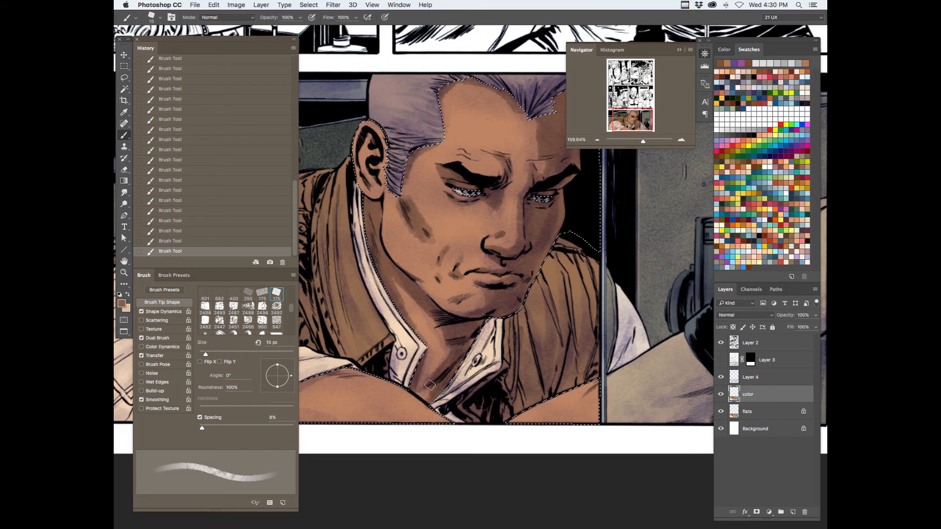
Reduce the brush to 9 px and paint brown shadows under the chin and on the forearm beside the vertical glass edge.
key("bracketleft")
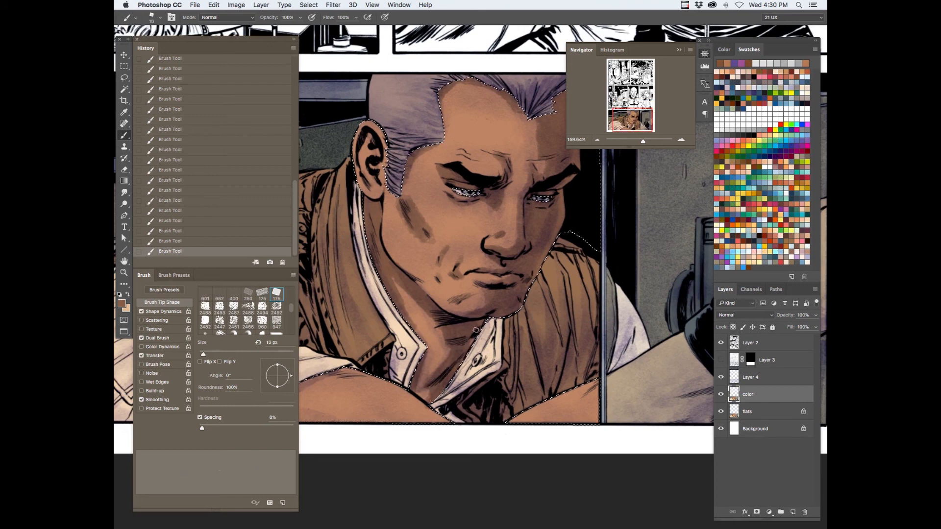
key("bracketleft")
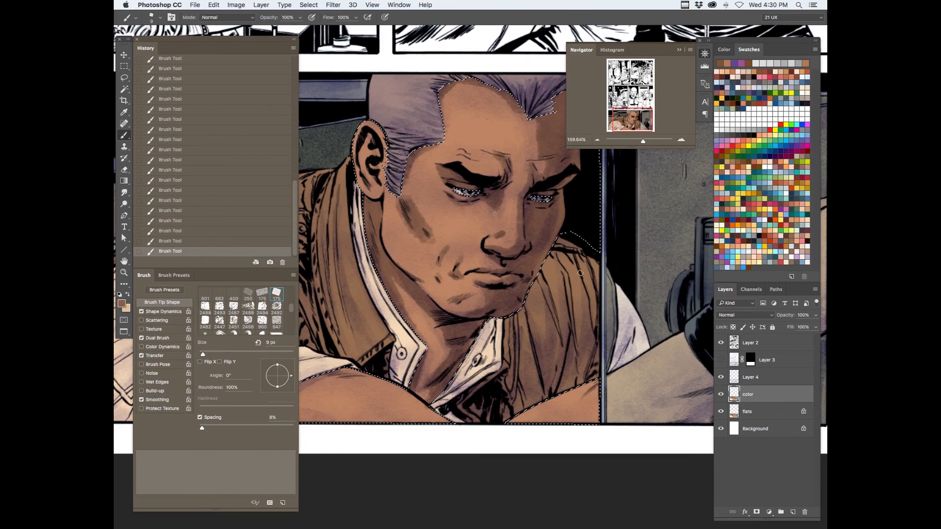
mouse_move(523, 394)
left_mouse_down()
mouse_move(573, 261)
mouse_move(501, 293)
left_mouse_up()
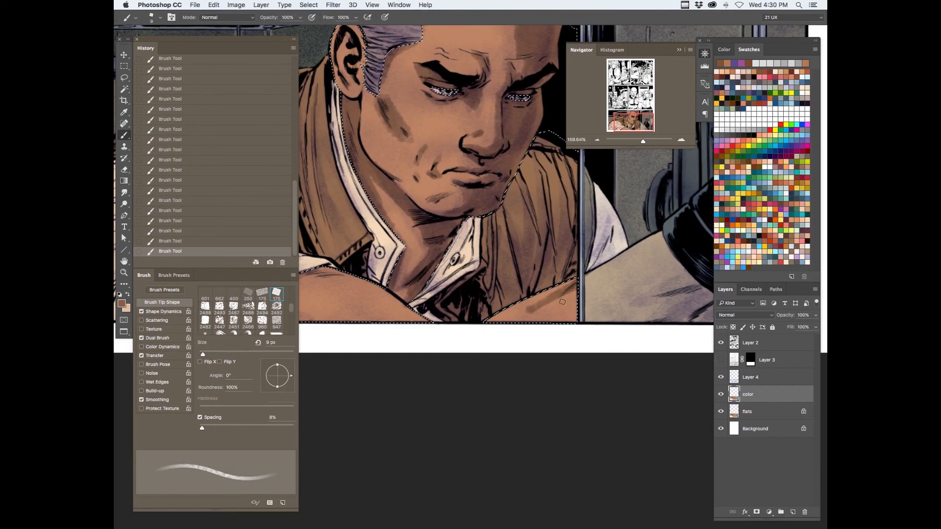
Paint a broad brown shadow on the large forearm with a 30 px brush, and work over it with skin tone sampled from the cheek.
key("bracketright")
key("bracketright")
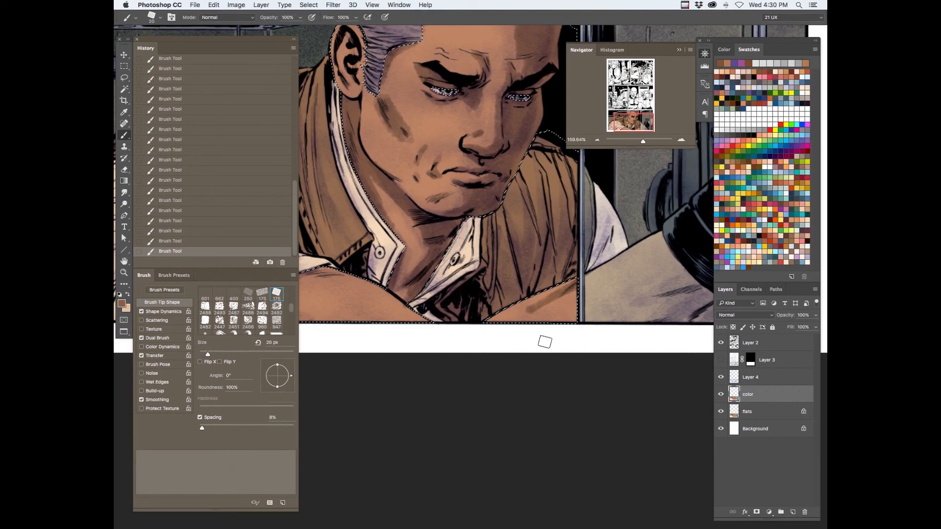
key("bracketright")
key("bracketright")
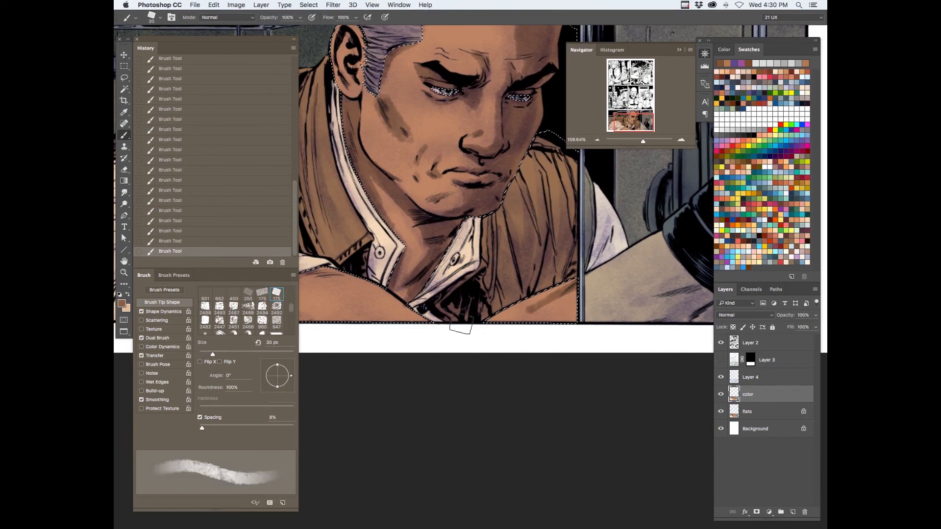
mouse_move(620, 285)
left_mouse_down()
mouse_move(393, 319)
mouse_move(583, 297)
left_mouse_up()
key("Tab")
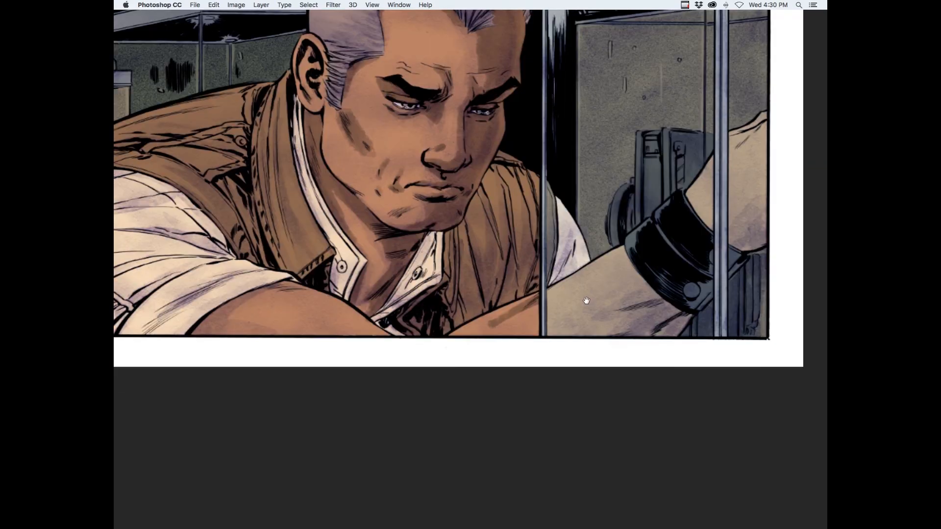
mouse_move(318, 310)
left_mouse_down()
mouse_move(260, 282)
mouse_move(222, 306)
mouse_move(216, 321)
mouse_move(313, 338)
left_mouse_up()
left_click(397, 135, "alt")
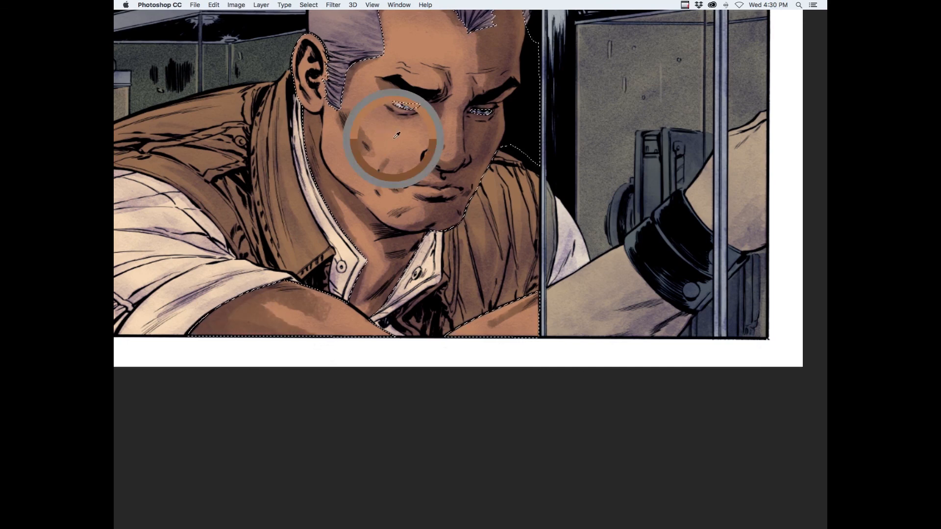
left_click_drag(308, 297, 341, 323)
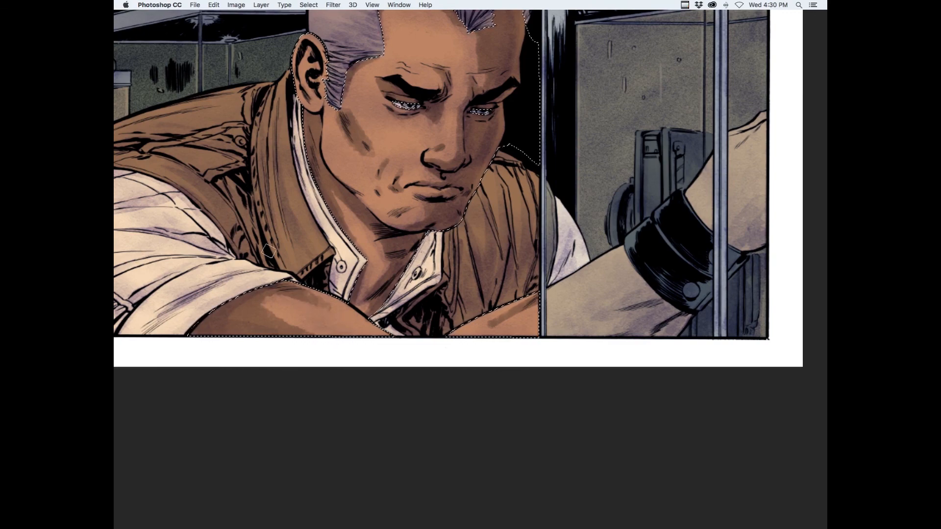
Deselect the skin to view the shading, restore the selection and set the brush opacity to 100%.
key("super+d")
left_click_drag(373, 254, 420, 316)
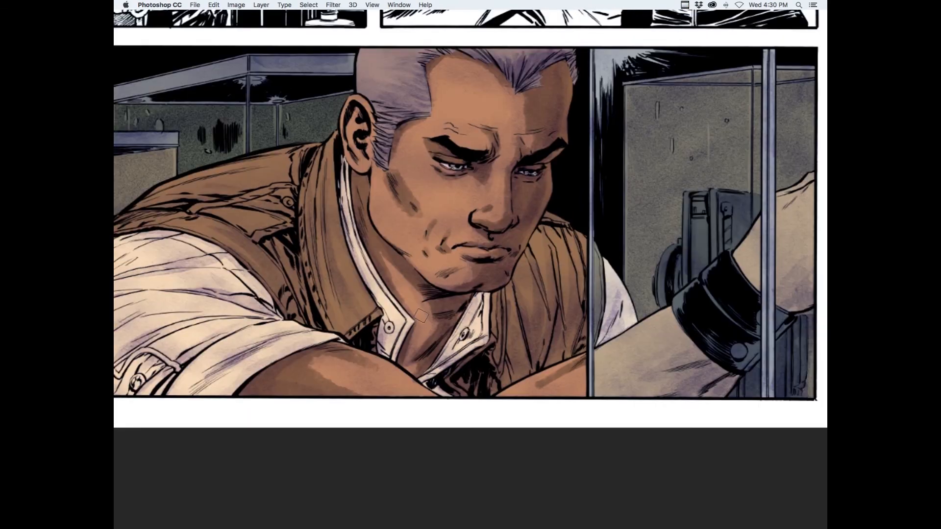
key("Tab")
key("shift+super+d")
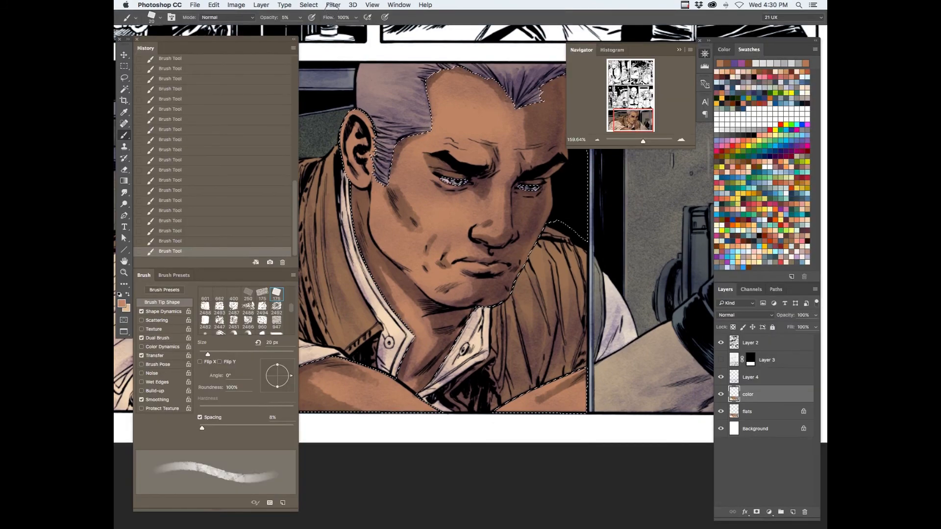
key("0")
left_click(367, 17)
key("Tab")
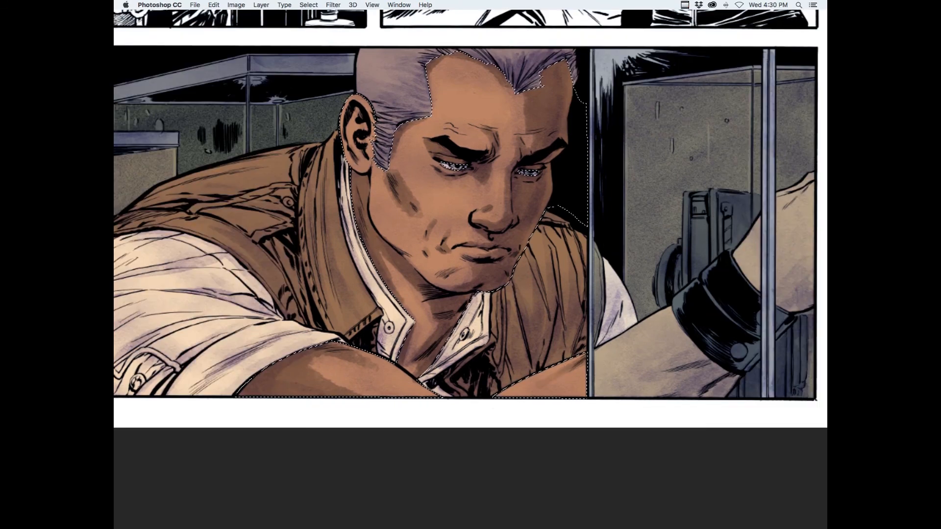
Blend the forearm shadow with the sampled skin tone, and soften the cheek shadow below the sideburn with a smaller brush.
mouse_move(339, 360)
left_mouse_down()
mouse_move(300, 371)
mouse_move(318, 363)
mouse_move(347, 385)
mouse_move(300, 387)
left_mouse_up()
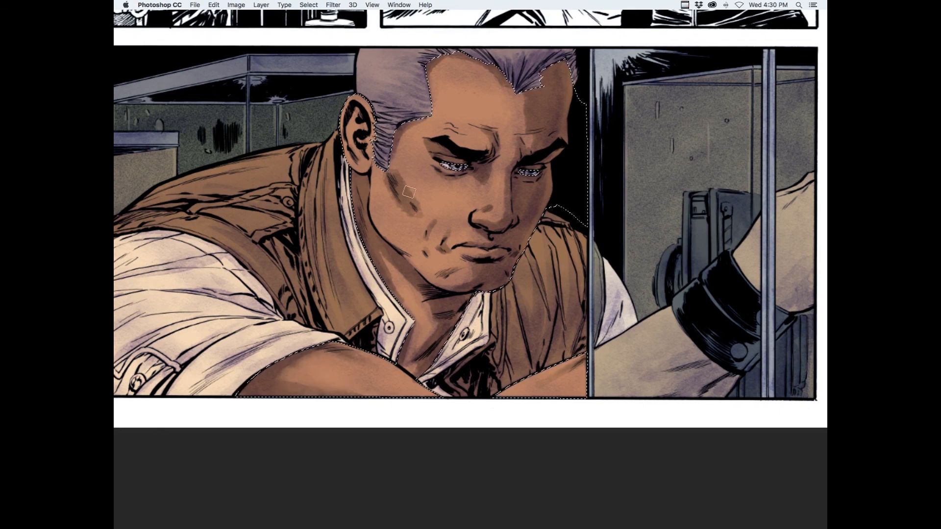
key("[")
key("[")
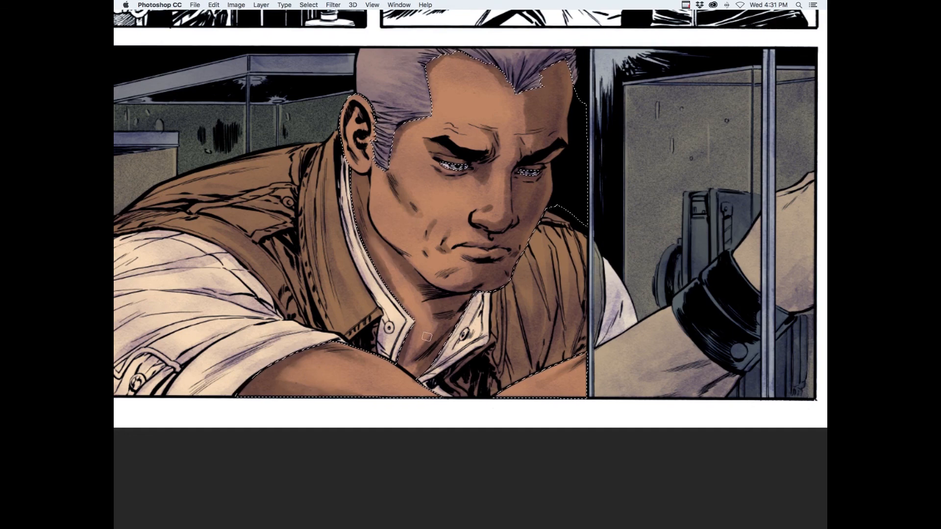
Soften the edge of the forehead shadow above the brow with the sampled skin tone and check the shading on the whole panel.
left_click_drag(577, 170, 543, 270)
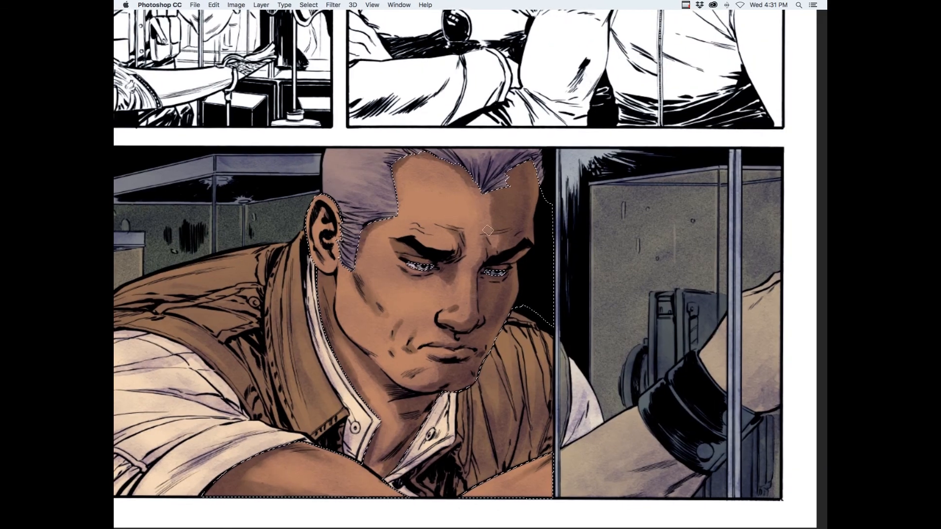
left_click_drag(488, 231, 502, 187)
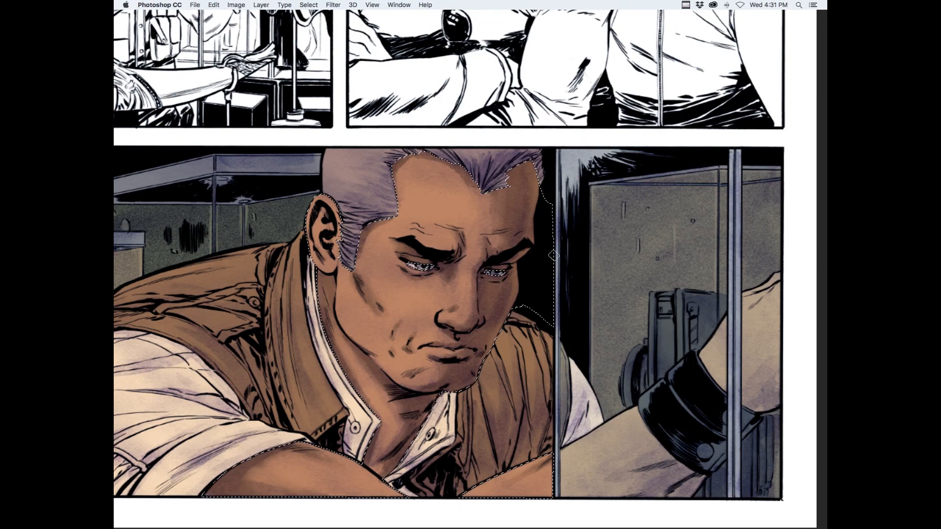
left_click_drag(567, 354, 590, 268)
left_click_drag(534, 304, 515, 413)
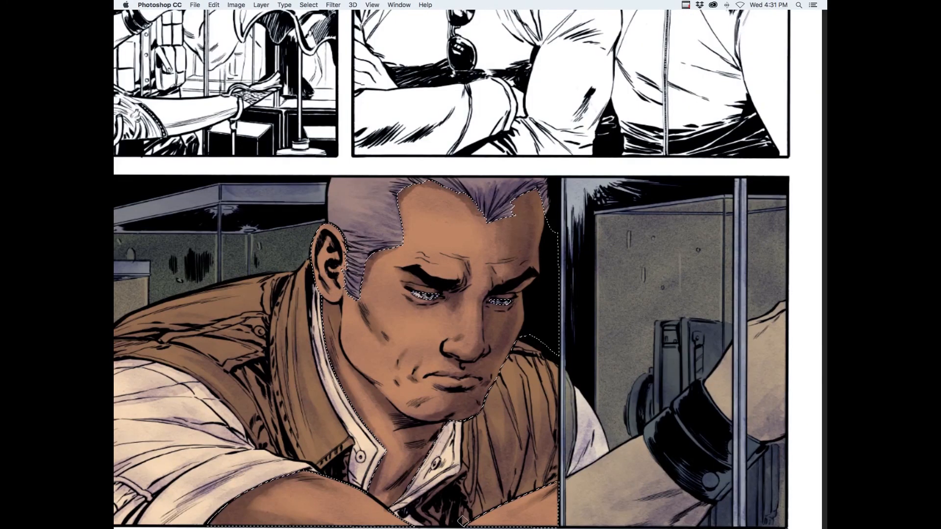
left_click_drag(489, 324, 444, 375)
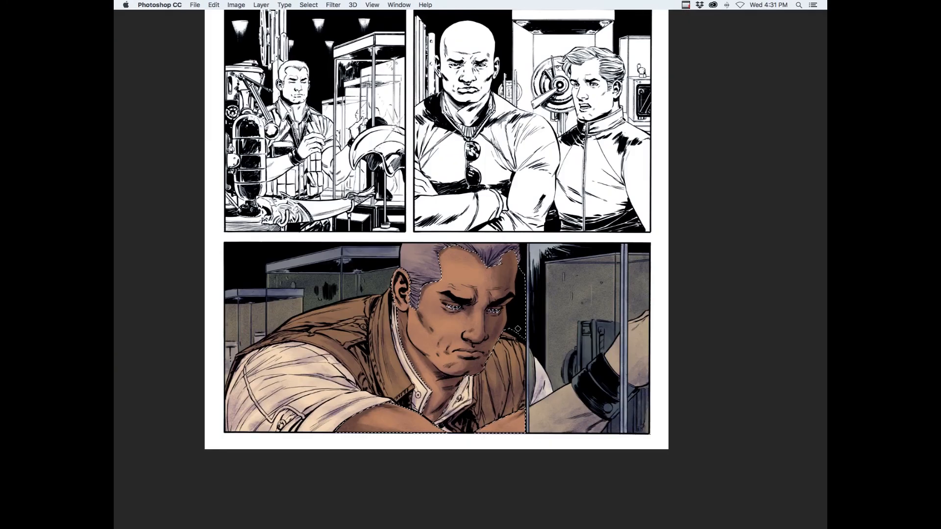
Set the foreground to a lighter skin tone, #d19770, and lower the brush flow to 2%.
key("Tab")
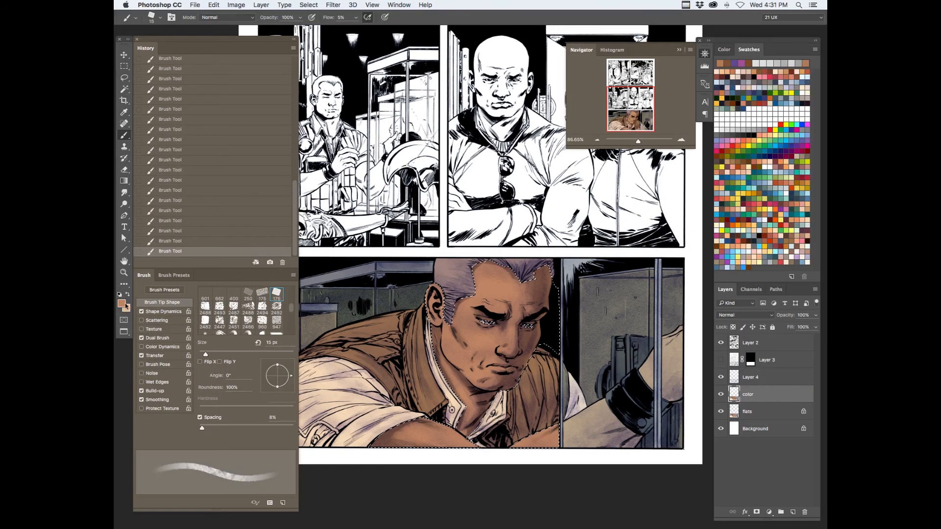
left_click(126, 306)
left_click(465, 376)
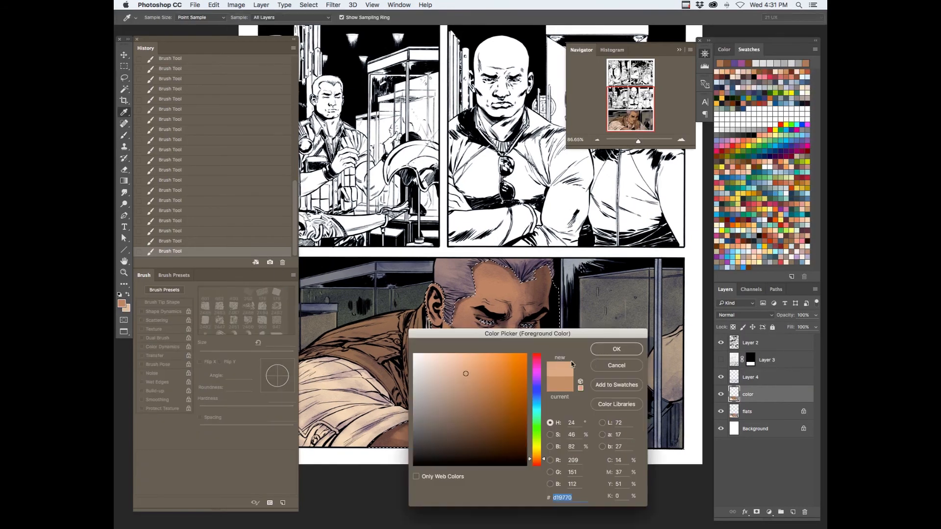
left_click(604, 350)
key("b")
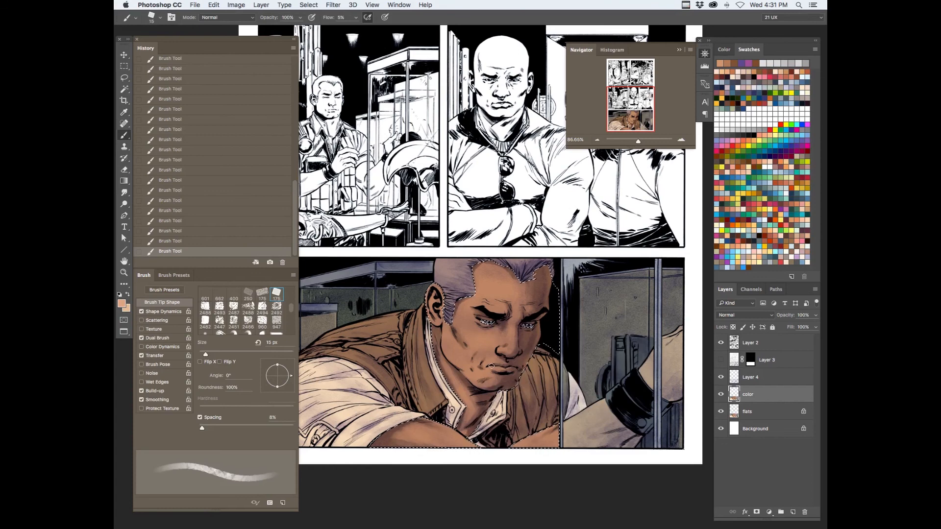
key("shift+0")
key("shift+2")
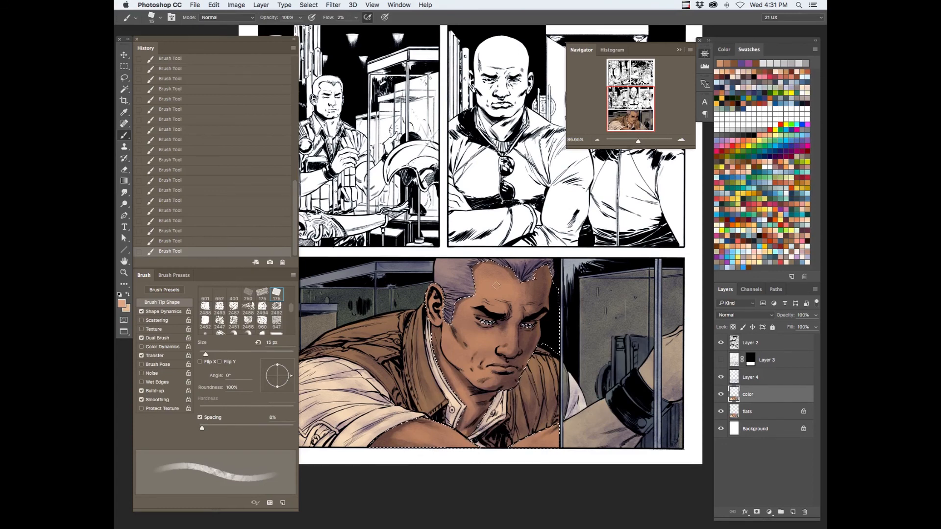
Build up a soft highlight on the forehead with the lighter skin tone, enlarging the brush to 40 px.
key("bracketleft")
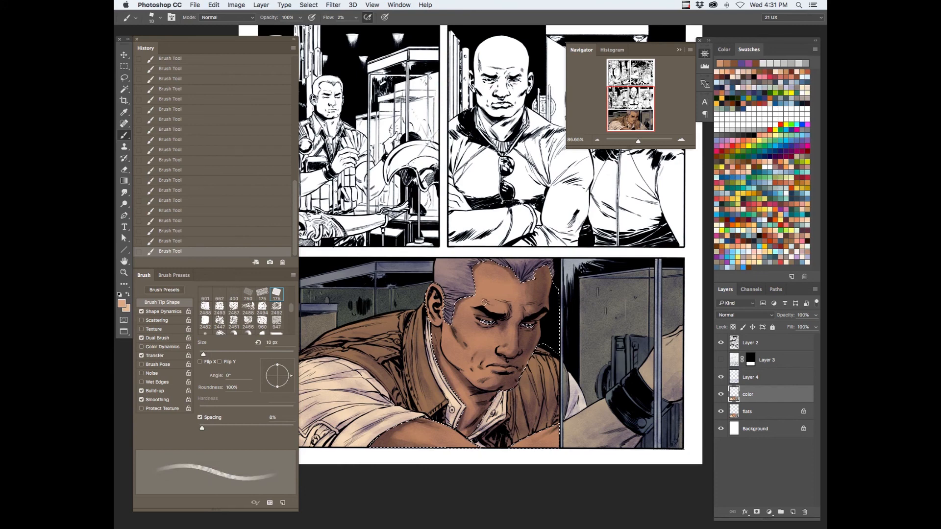
key("bracketright")
key("bracketright")
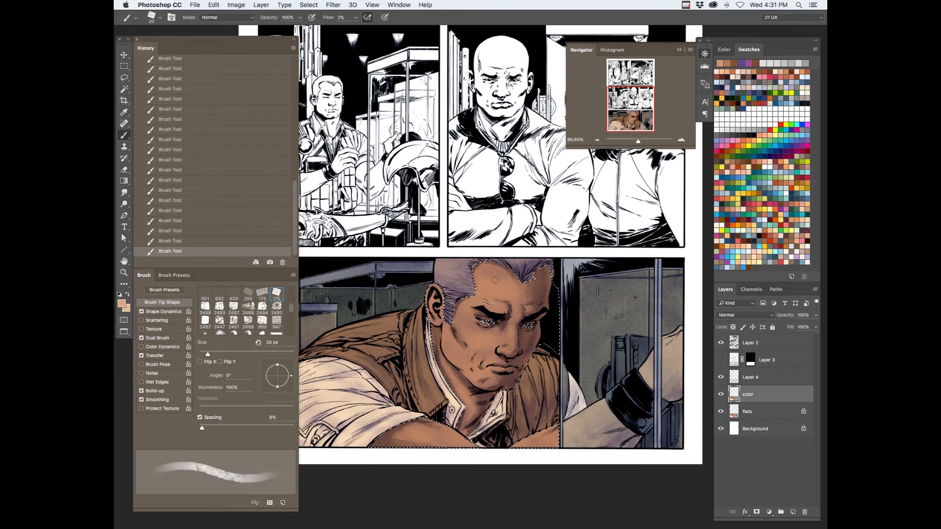
key("bracketright")
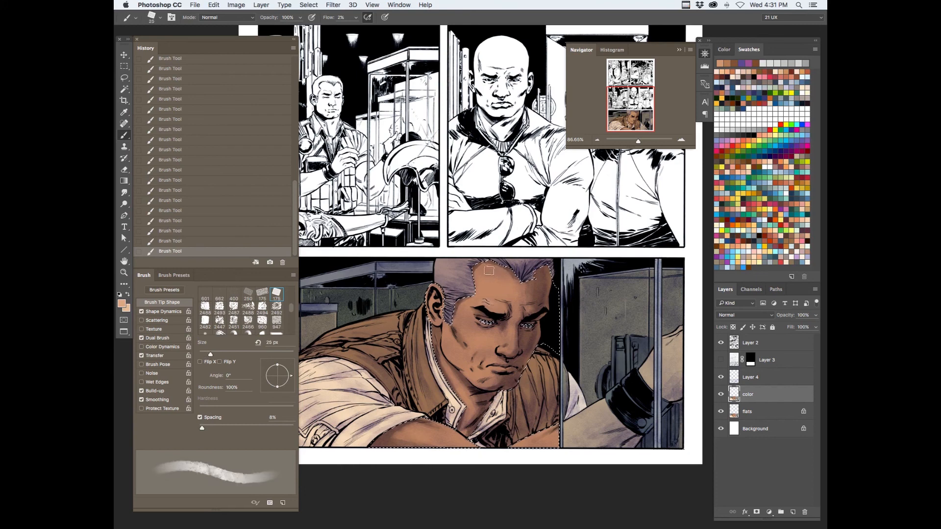
key("bracketright")
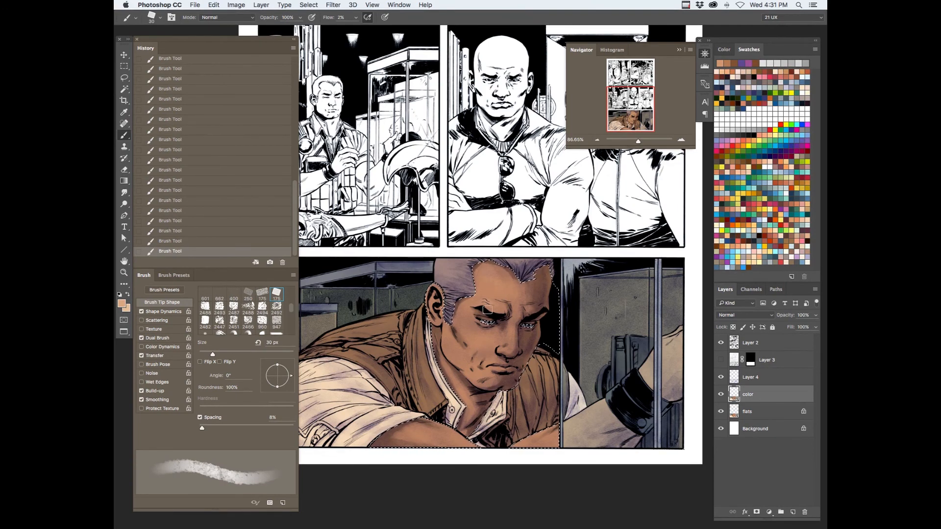
key("bracketright")
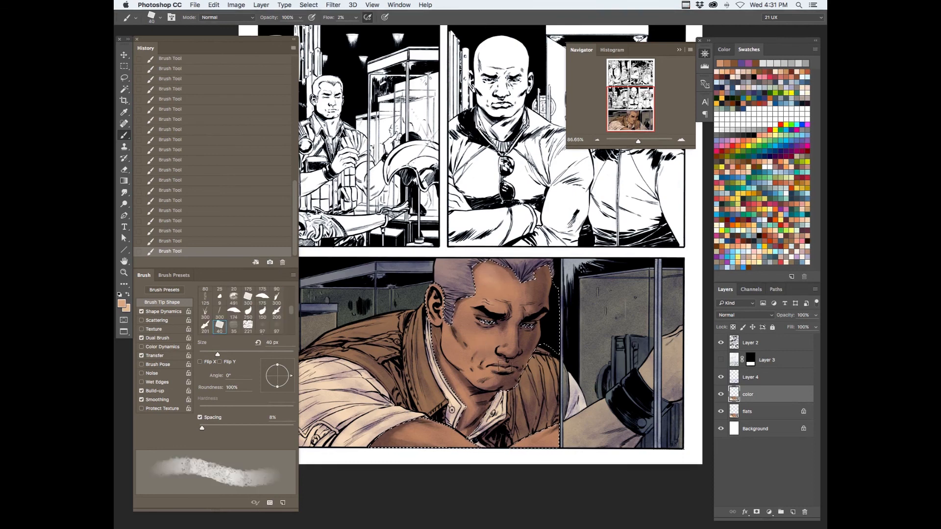
Raise the brush flow to 5% and strengthen the forehead highlight, reducing the brush to 15 px.
key("shift+0")
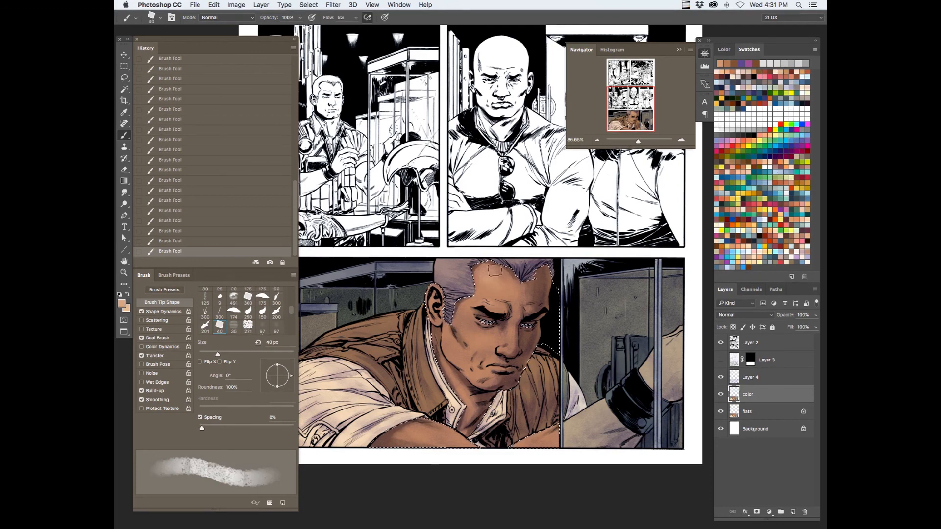
key("shift+5")
key("[")
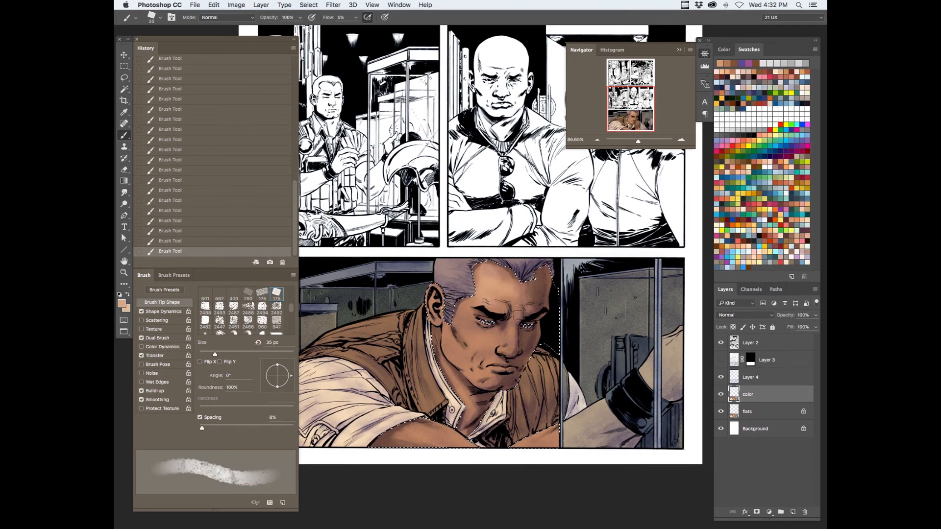
key("bracketleft")
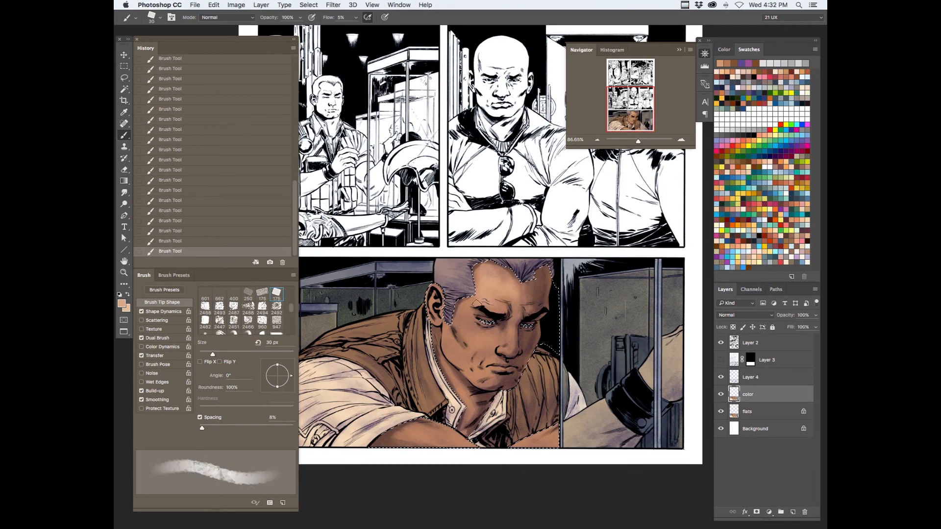
key("bracketleft")
key("bracketleft")
key("bracketleft")
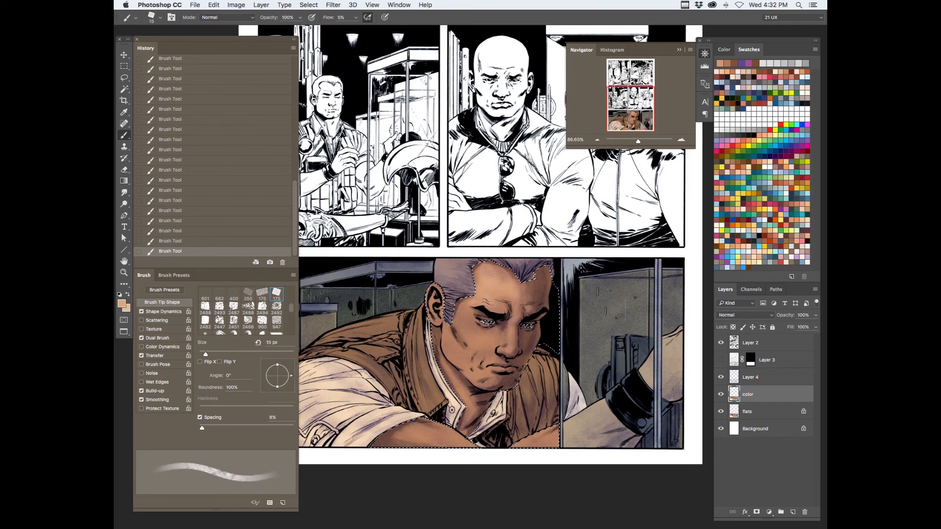
Work finer highlights into the lit skin of the face with small brushes between 8 and 20 px.
key("bracketleft")
key("bracketleft")
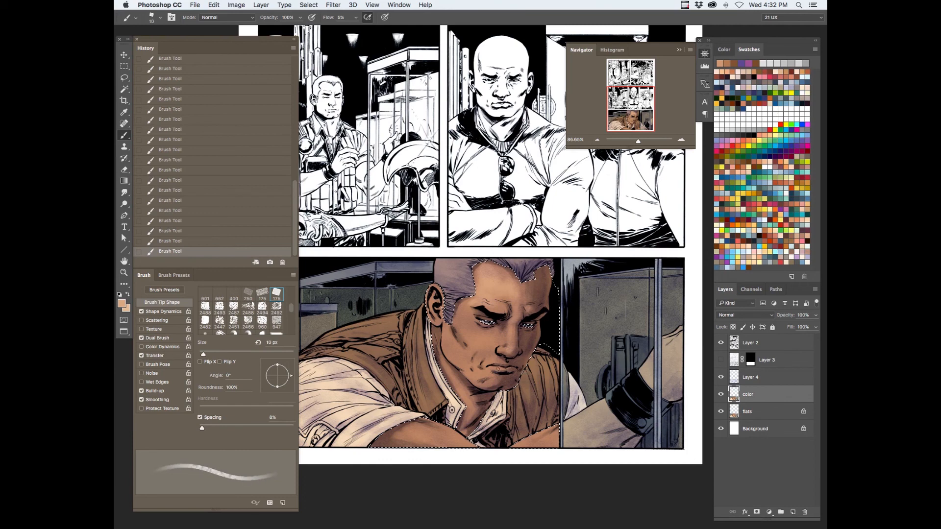
key("bracketleft")
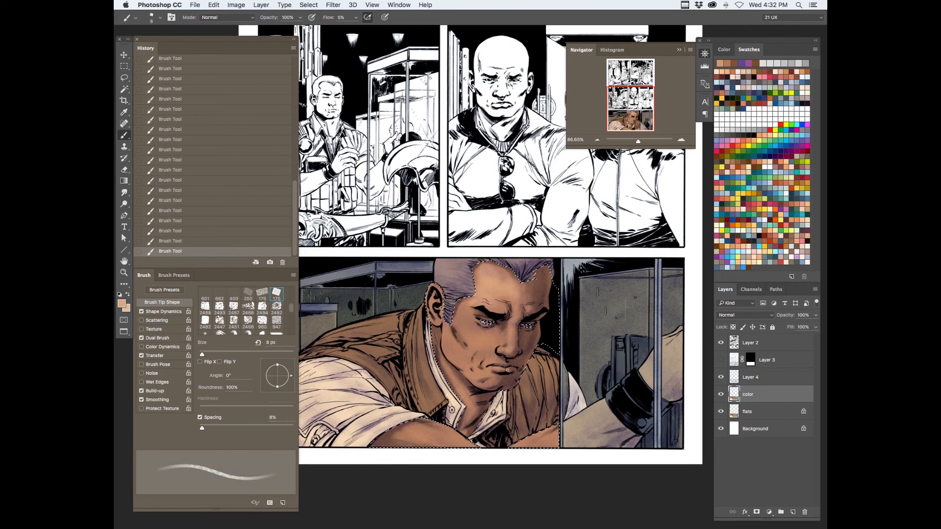
key("bracketright")
key("bracketright")
key("bracketleft")
key("bracketright")
key("bracketright")
key("bracketright")
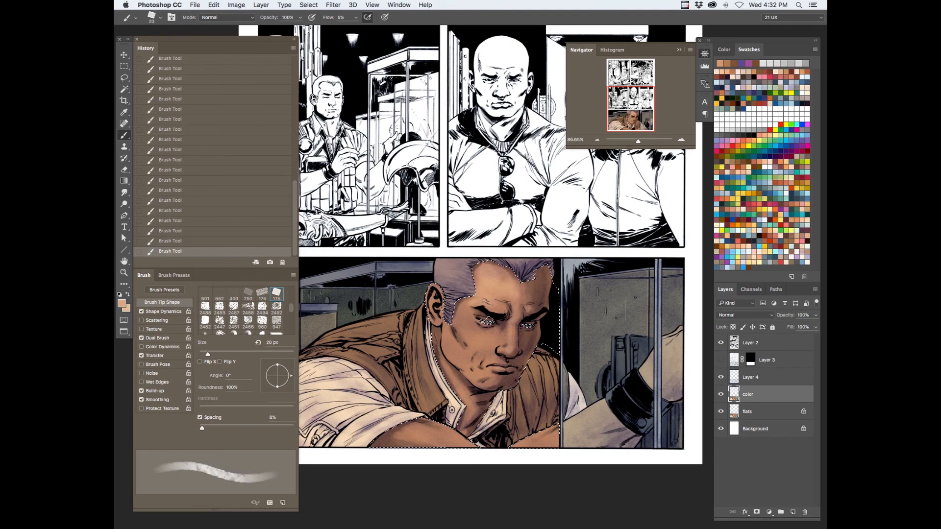
Blend the forehead highlight with a 45 px brush and view the panel without the interface.
key("bracketright")
key("bracketright")
key("bracketright")
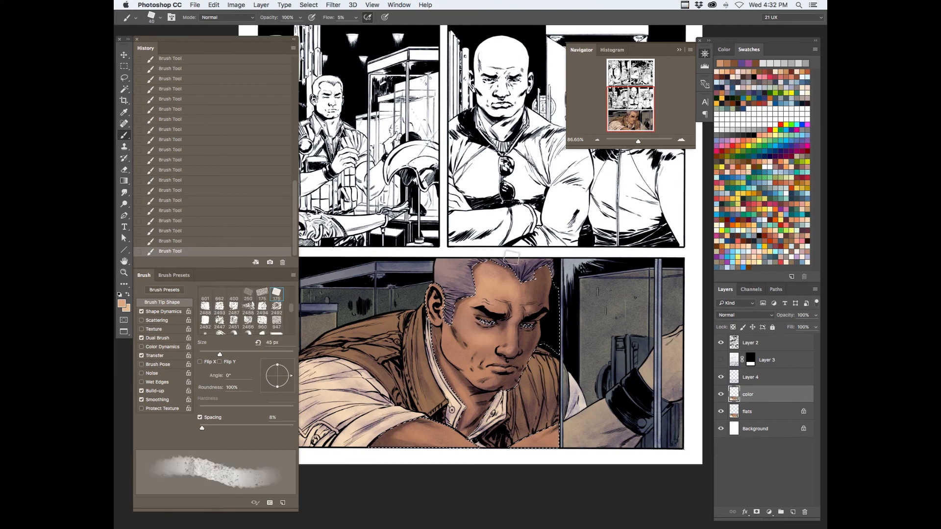
key("Tab")
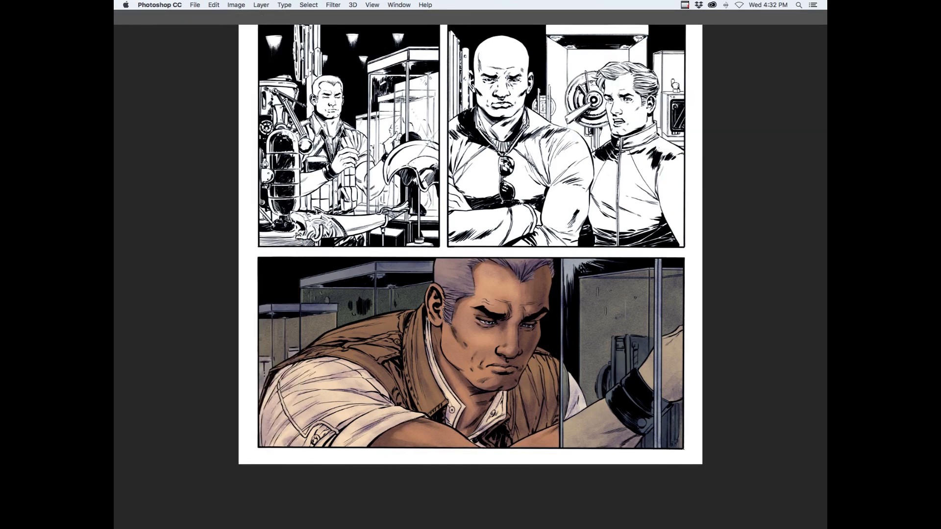
key("f")
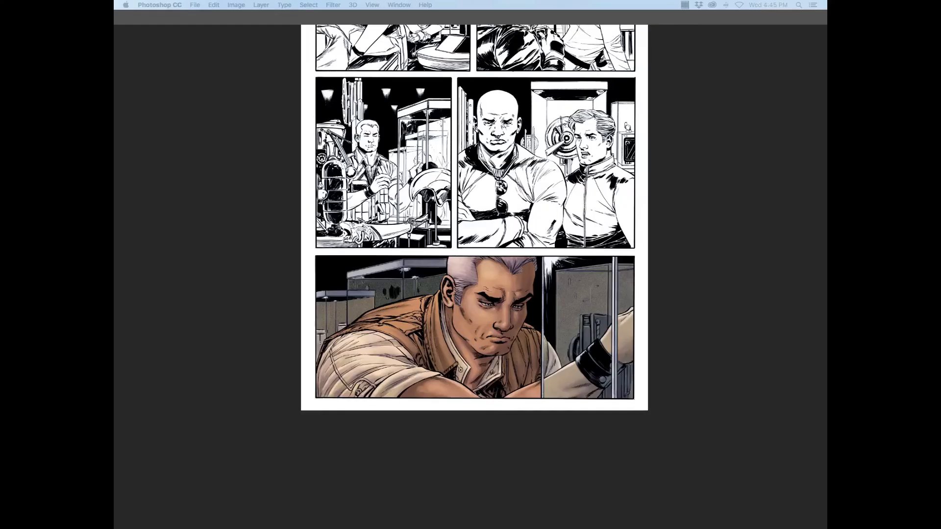
Create a new empty layer directly above Layer 3 for the highlights.
key("Tab")
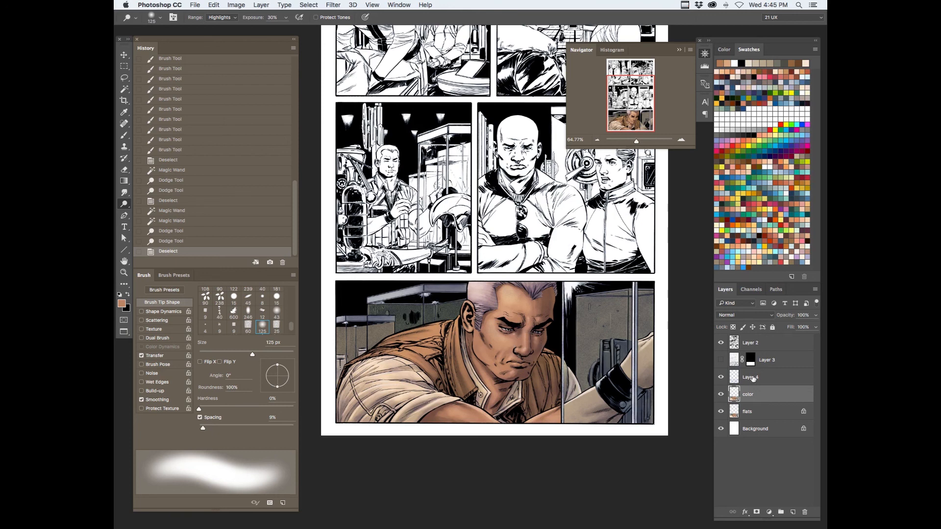
left_click(721, 377)
left_click(762, 362)
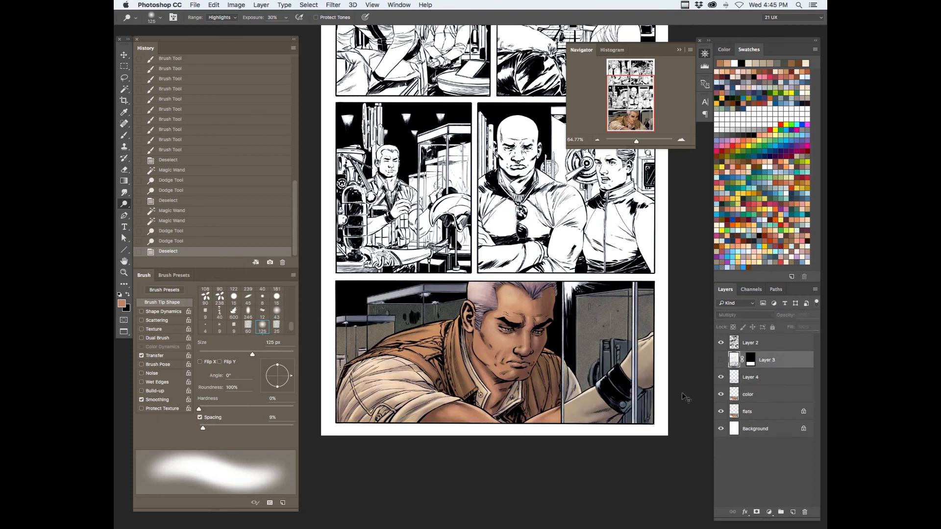
key("super+shift+n")
key("Return")
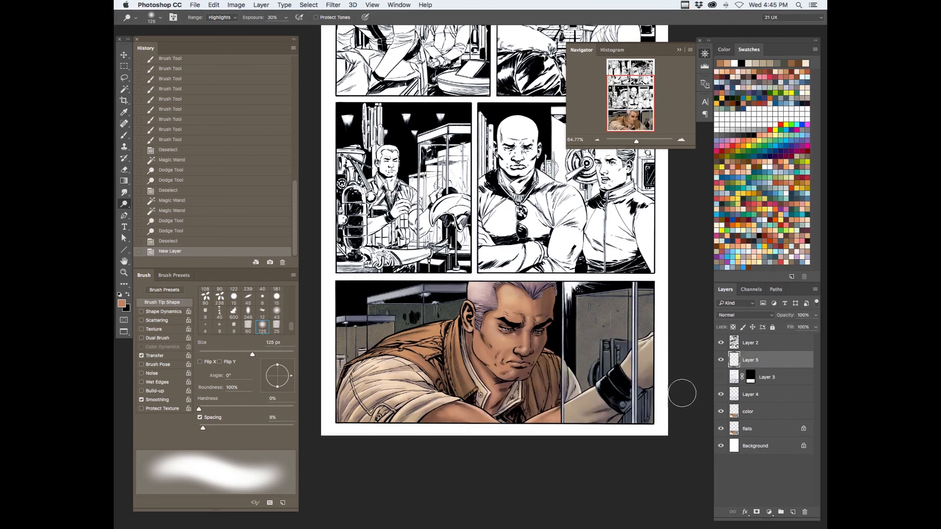
Select the skin areas from the flats layer with the Magic Wand and make the new highlight layer active.
left_click(745, 430)
key("w")
left_click(527, 343)
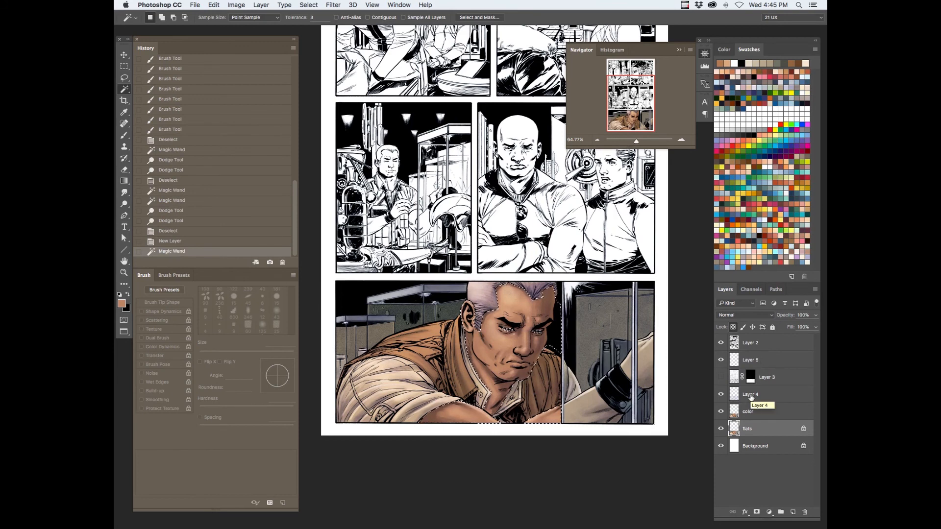
left_click(750, 360)
Set the brush color to a pale skin highlight, #fcdfc7, for close-up work on the face.
key("z")
left_click_drag(558, 301, 632, 302)
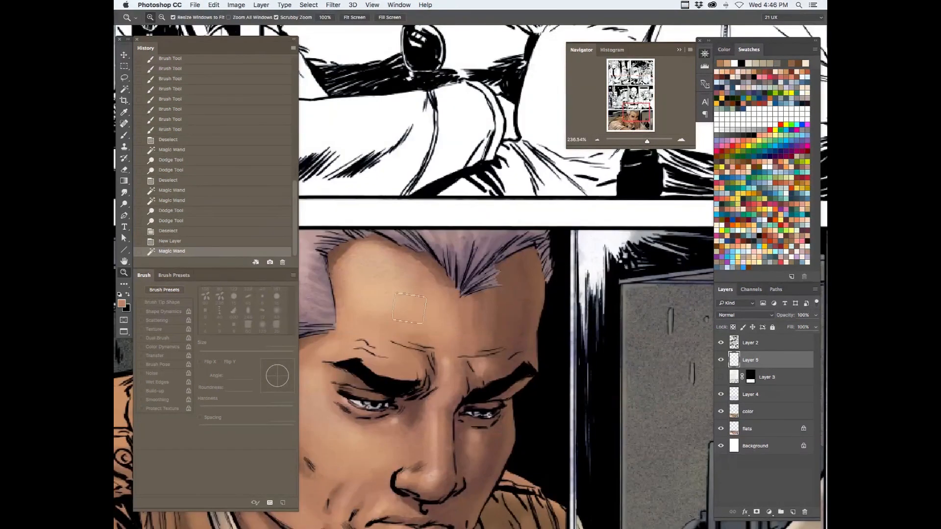
key("b")
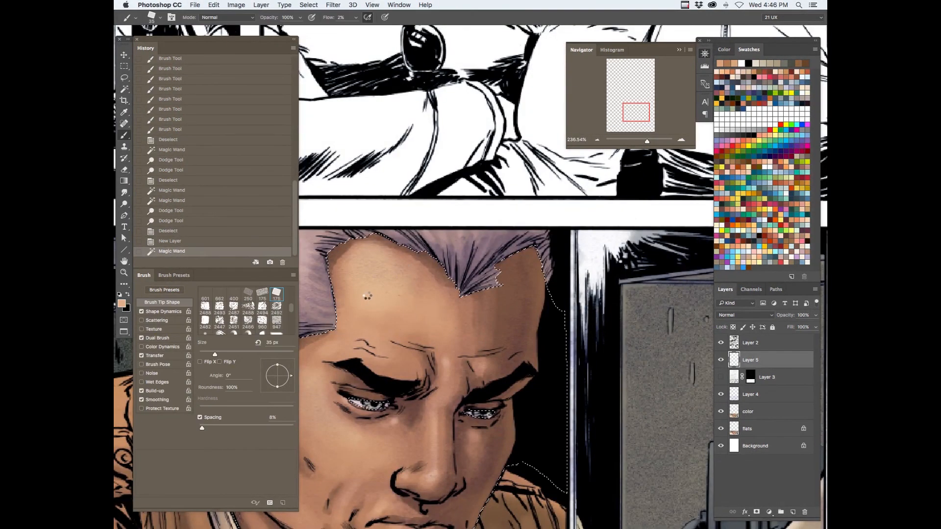
key("n")
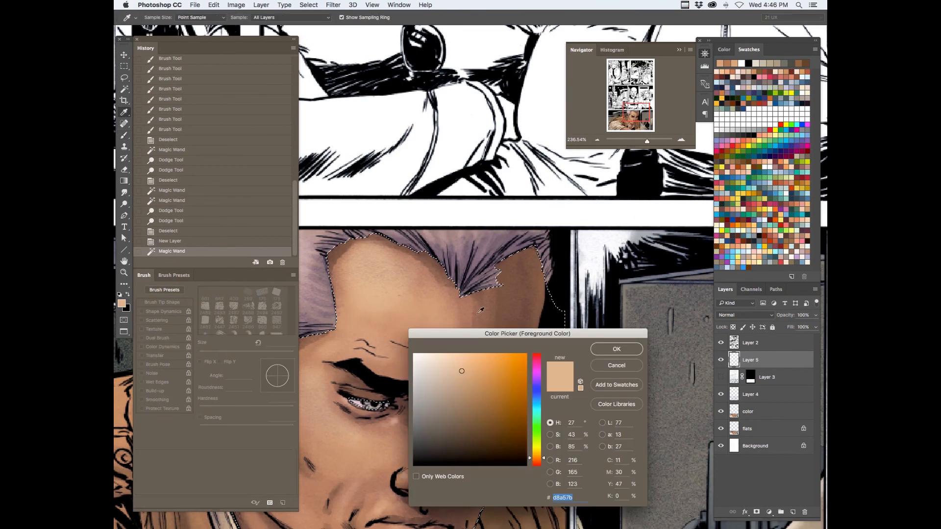
left_click(446, 361)
left_click(437, 355)
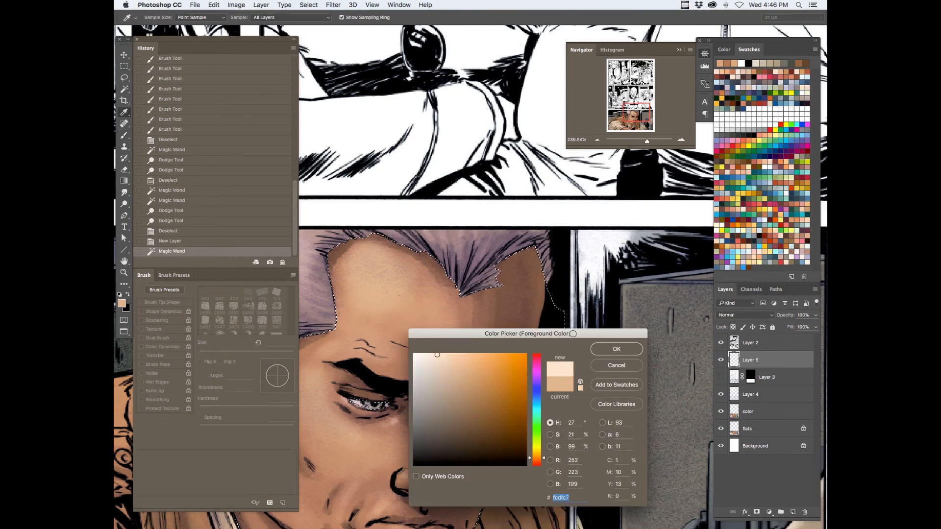
key("Return")
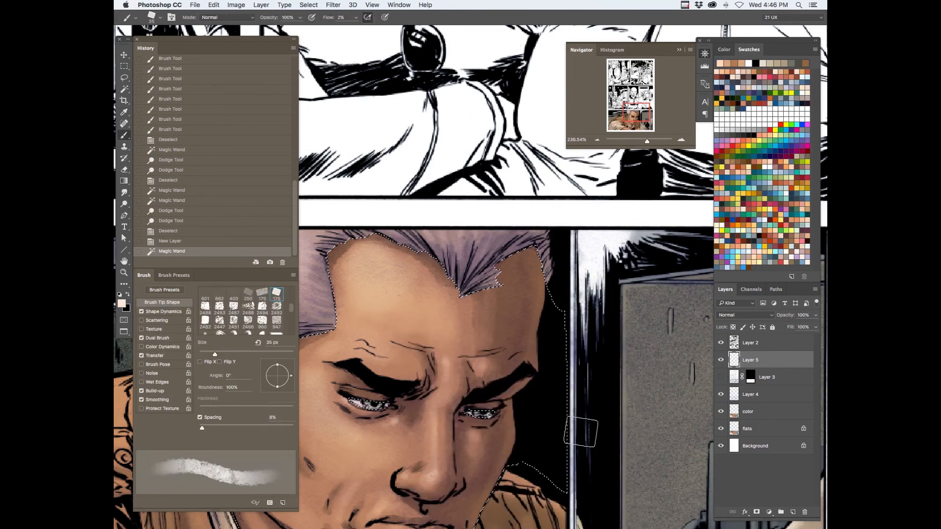
Paint a faint rim light along the forehead's edge beside the black background with a 6 px brush.
key("bracketleft")
key("bracketleft")
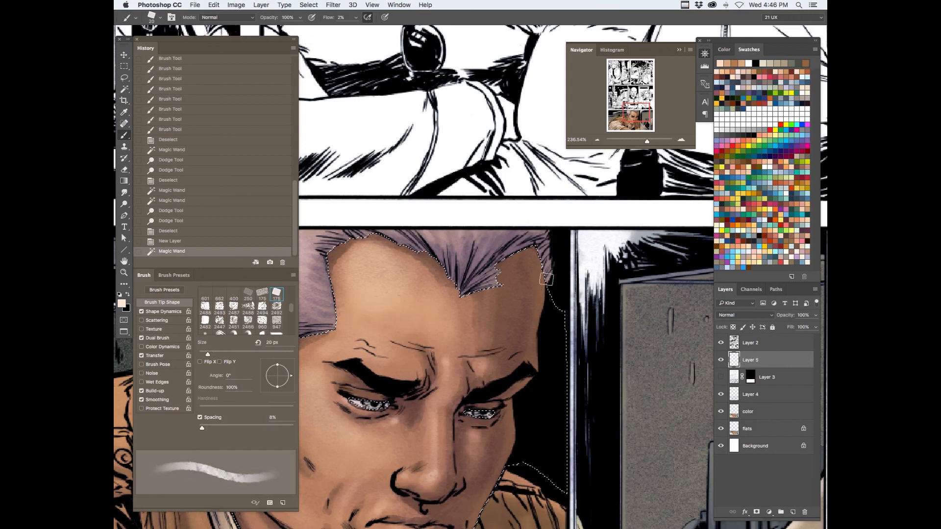
key("bracketleft")
key("bracketleft")
key("bracketleft")
key("bracketleft")
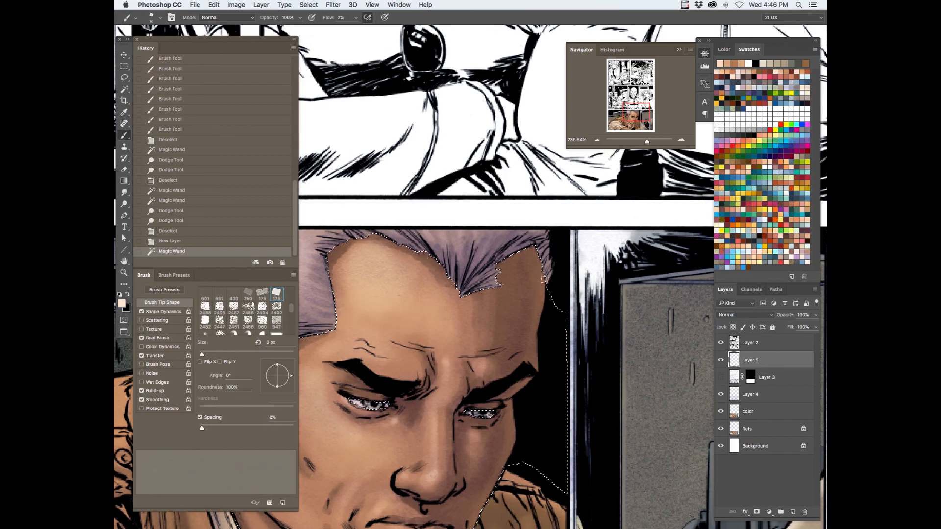
left_click_drag(538, 318, 539, 253)
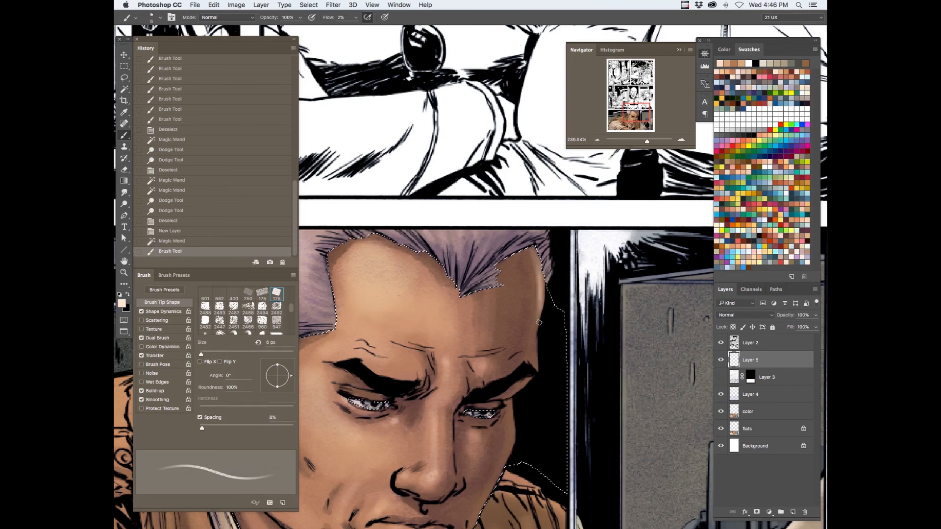
Paint a stronger rim light down the far edge of the face from forehead to chin with an 8 px brush at 30% flow.
key("shift+3")
key("shift+0")
key("bracketright")
key("bracketright")
left_click_drag(537, 269, 533, 369)
scroll(552, 418, "down", 5)
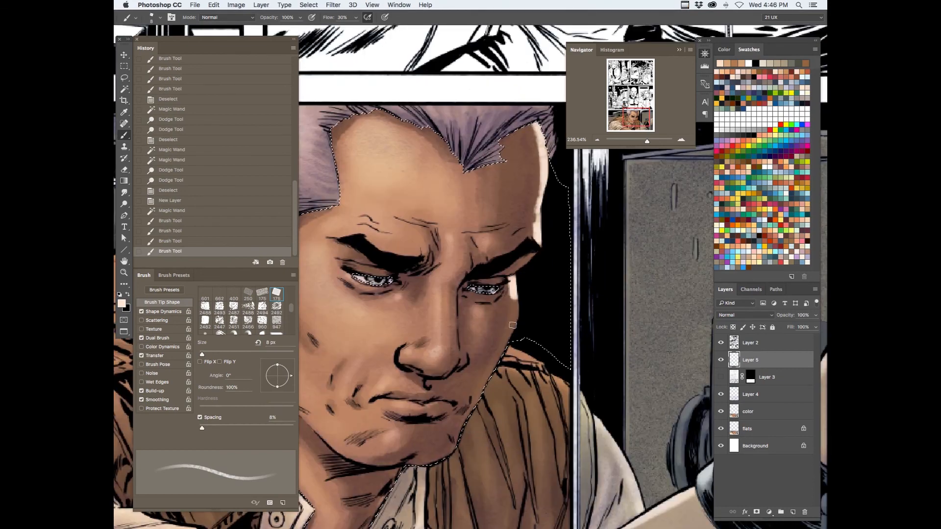
left_click_drag(513, 324, 484, 385)
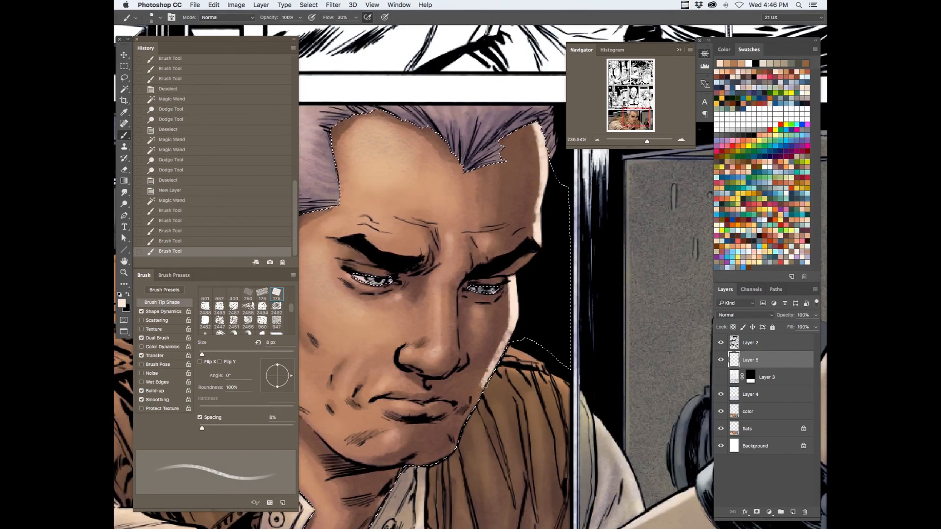
left_click_drag(513, 324, 455, 444)
Undo the last rim light stroke and repaint the edge from jaw to chin with a 4 px brush.
key("bracketleft")
key("bracketleft")
key("bracketleft")
key("bracketleft")
key("super+z")
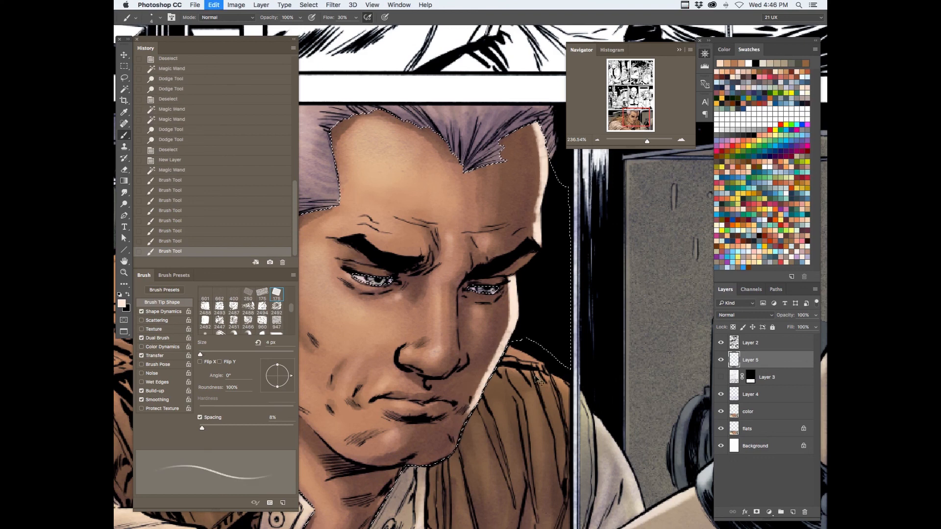
left_click_drag(471, 385, 455, 446)
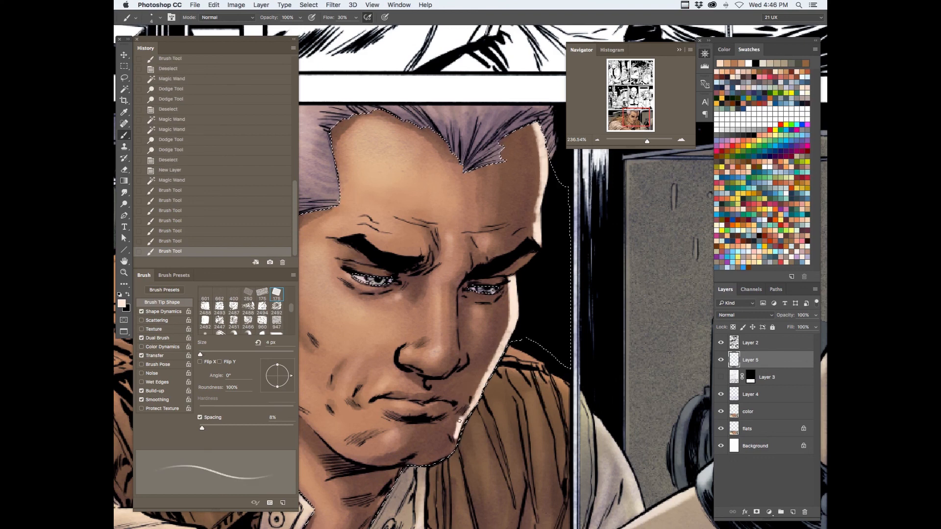
Paint the pale rim light around the mouth corner and along the chin's edge, using a slightly larger brush for the chin.
mouse_move(467, 394)
left_mouse_down()
mouse_move(465, 405)
mouse_move(450, 405)
left_mouse_up()
left_click_drag(507, 399, 548, 296)
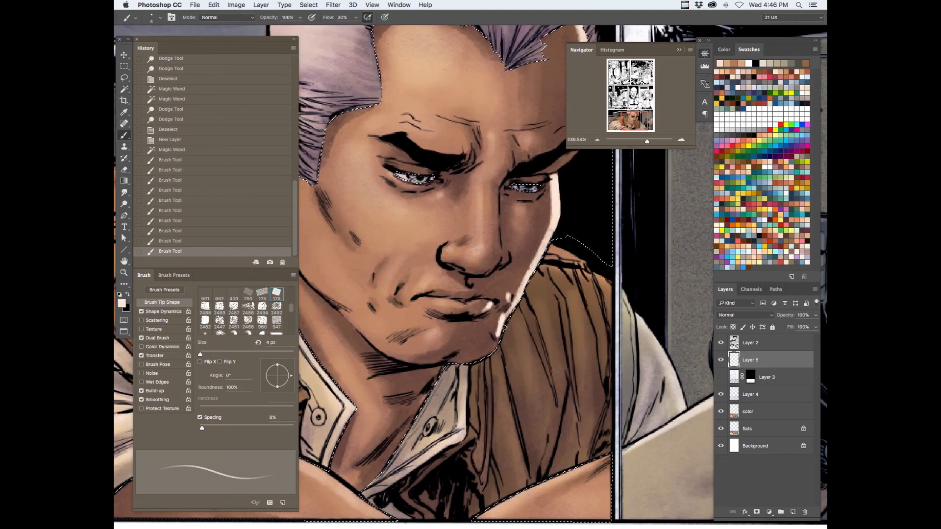
key("]")
key("]")
left_click_drag(488, 336, 473, 364)
Paint a thin rim light down the nose bridge to the nostril and beside the far eye with a 4 px brush.
key("bracketleft")
key("bracketleft")
mouse_move(496, 182)
left_mouse_down()
mouse_move(493, 266)
mouse_move(506, 261)
left_mouse_up()
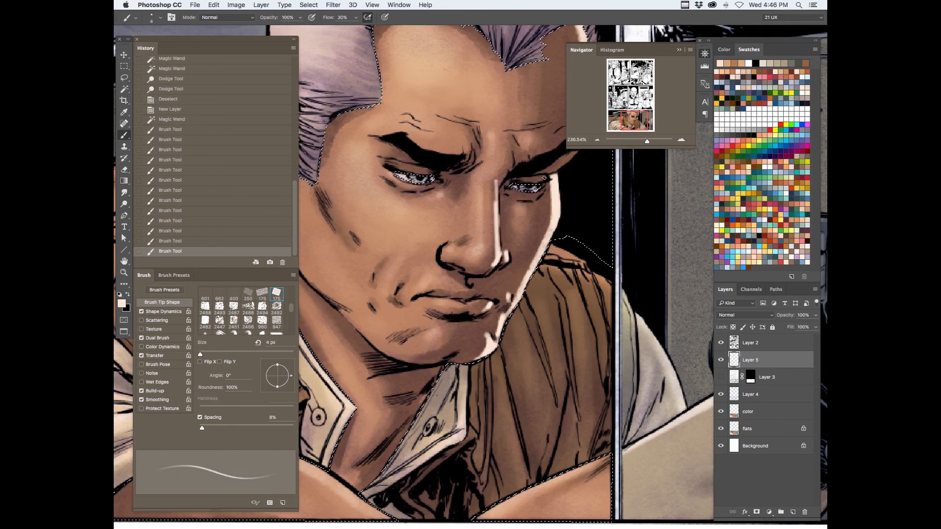
left_click(545, 185)
left_click_drag(545, 186, 539, 193)
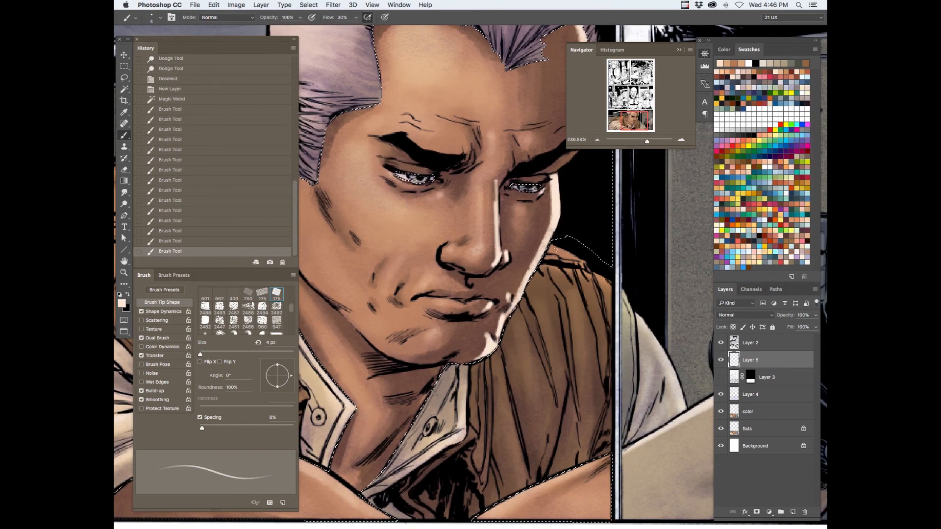
Deselect the skin area and touch up the rim light on the nose bridge, nostril and far side of the face.
mouse_move(555, 250)
left_mouse_down()
mouse_move(504, 336)
mouse_move(495, 329)
mouse_move(394, 426)
left_mouse_up()
key("z")
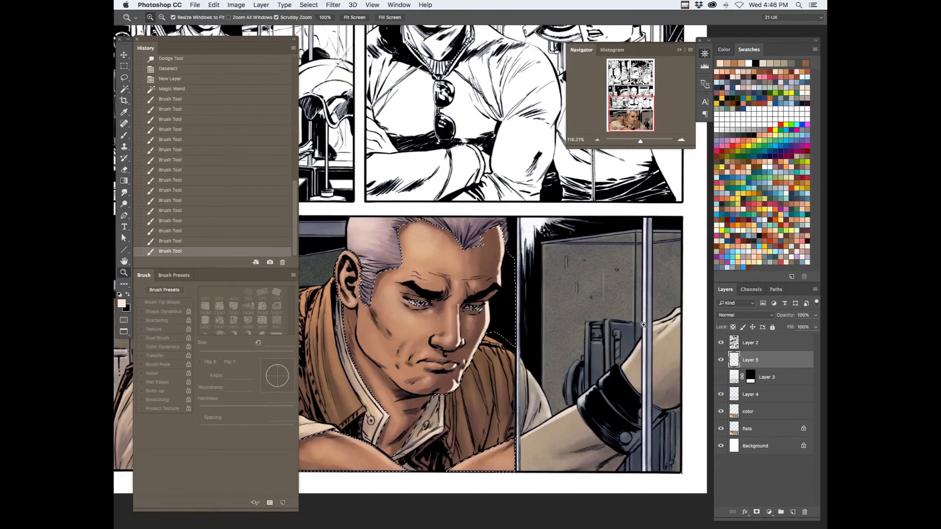
key("super+d")
left_click_drag(464, 323, 514, 318)
key("b")
left_click_drag(449, 315, 448, 290)
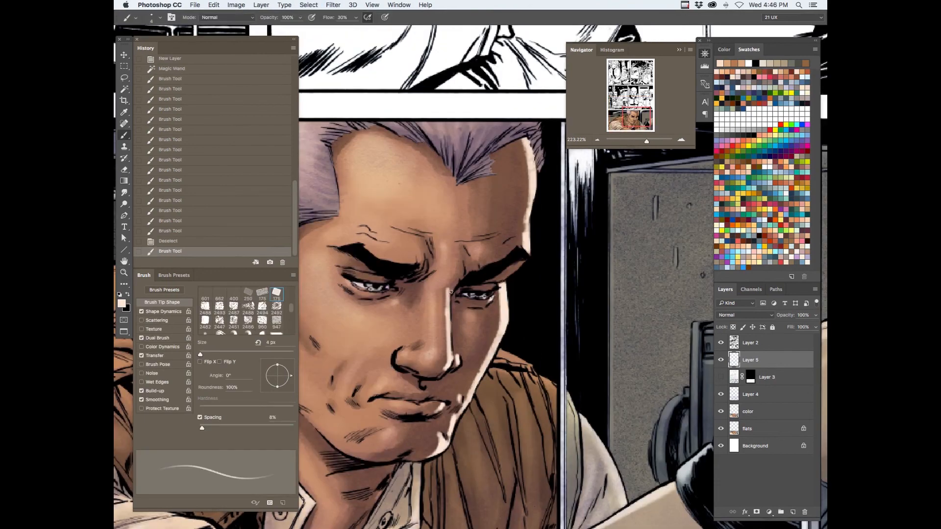
left_click_drag(460, 357, 447, 372)
mouse_move(496, 335)
left_mouse_down()
mouse_move(509, 376)
mouse_move(456, 384)
left_mouse_up()
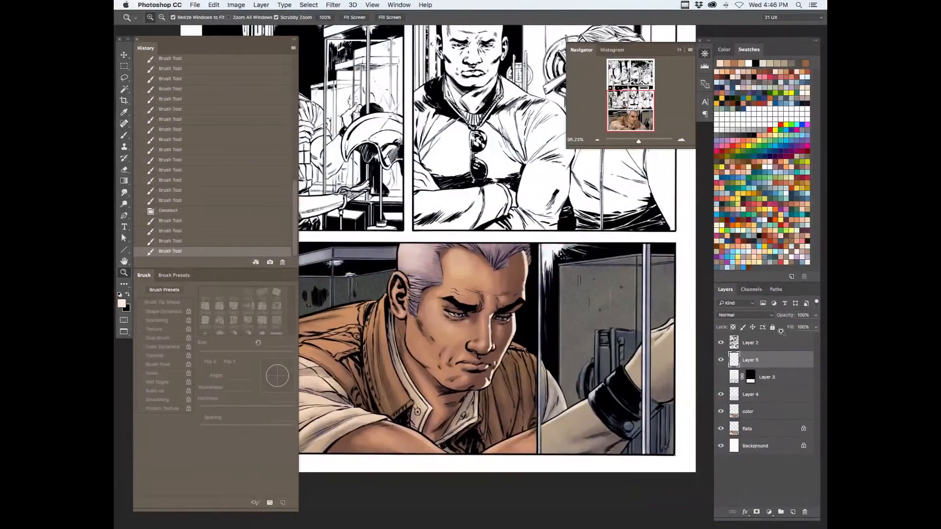
left_click(756, 411)
key("w")
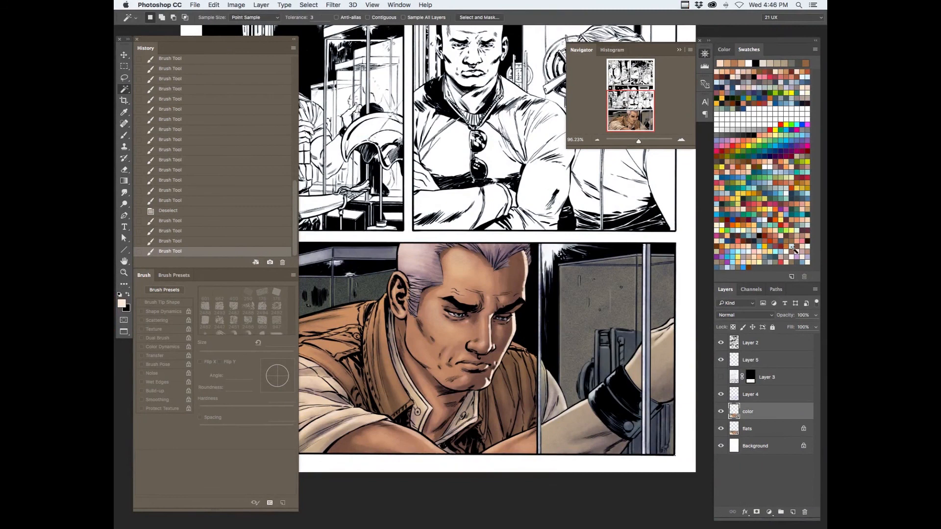
left_click(424, 261)
key("alt+bracketright")
key("alt+bracketright")
key("z")
key("super+d")
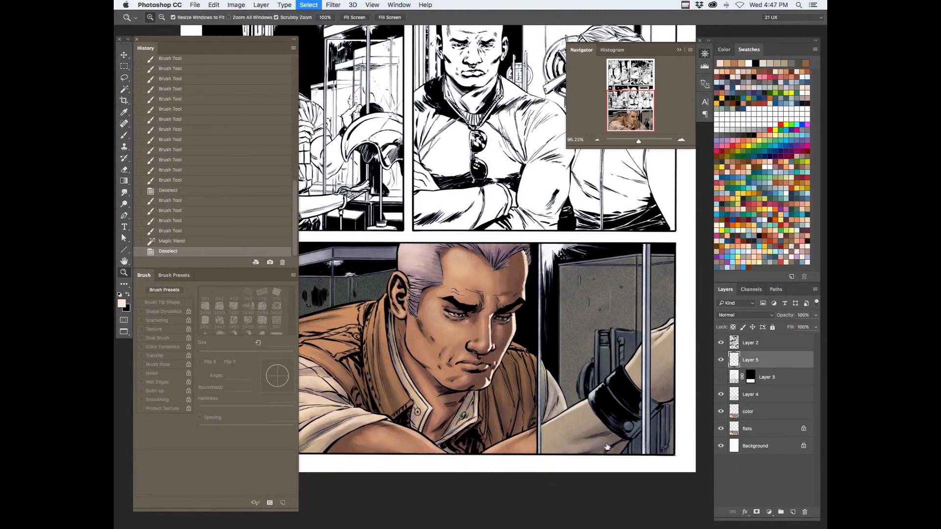
Select flat color areas for the next rim lights with the Magic Wand on the flats layer, and reactivate Layer 5.
key("alt+bracketleft")
key("alt+bracketleft")
key("alt+bracketleft")
key("w")
left_click(590, 270)
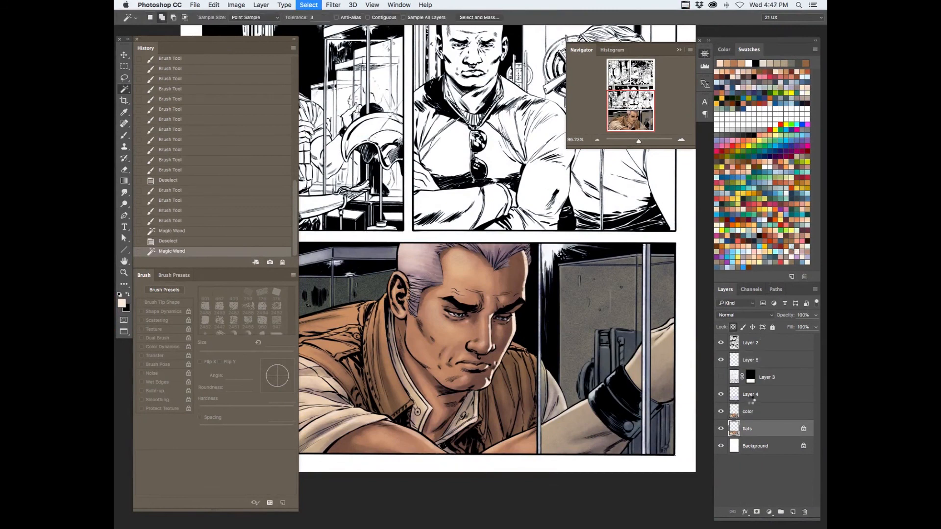
left_click(751, 360)
Hide the selection edges, paint rim light along the hair's far edge and the vest's shoulder with a 4 px brush, and deselect.
key("z")
left_click_drag(523, 247, 570, 227)
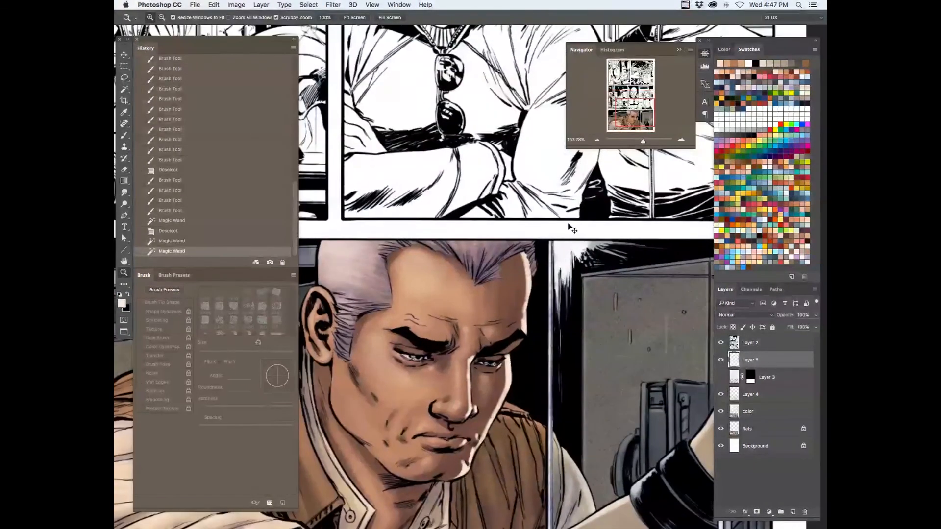
key("super+h")
key("b")
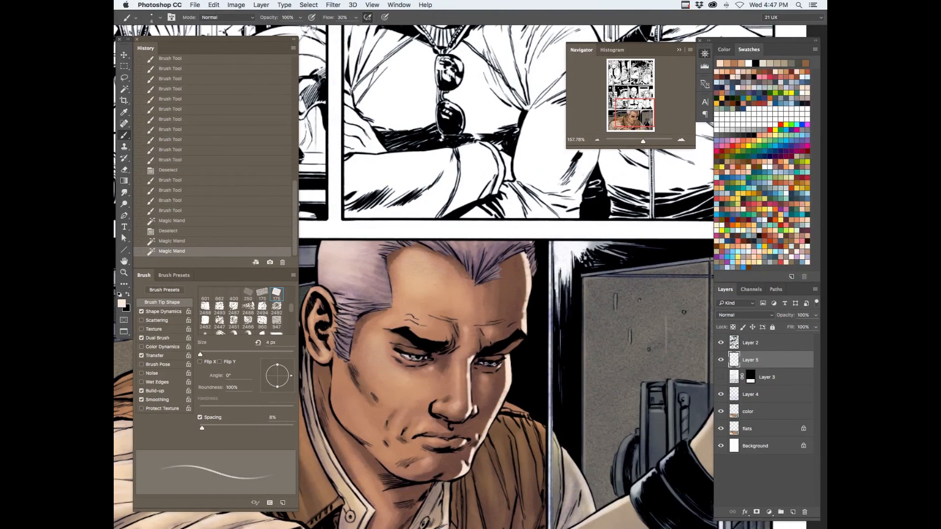
mouse_move(512, 252)
left_mouse_down()
mouse_move(532, 243)
mouse_move(535, 276)
mouse_move(517, 242)
left_mouse_up()
left_click_drag(561, 429, 533, 251)
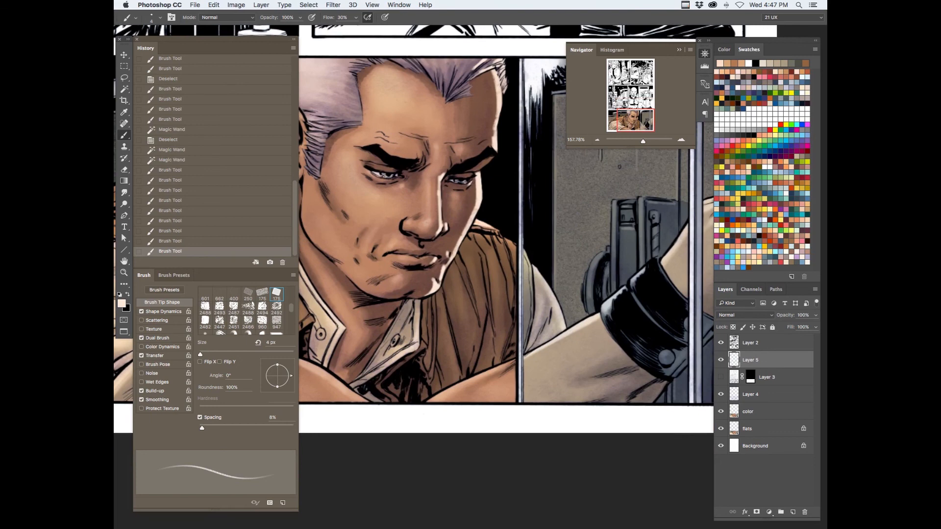
mouse_move(504, 239)
left_mouse_down()
mouse_move(515, 245)
mouse_move(493, 239)
mouse_move(522, 250)
left_mouse_up()
key("super+d")
Select the far shirt sleeve beside the vest with the Magic Wand on the flats layer, and return to Layer 5 for painting.
left_click(751, 425)
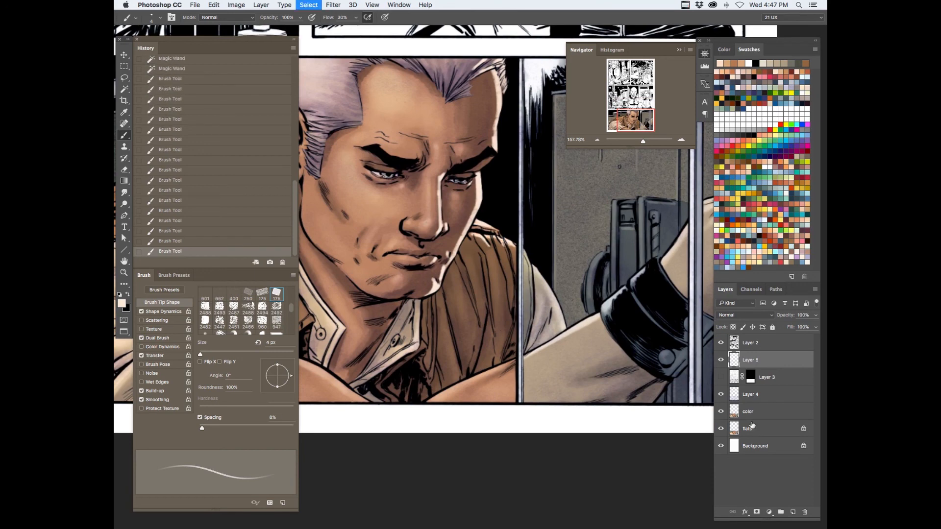
key("w")
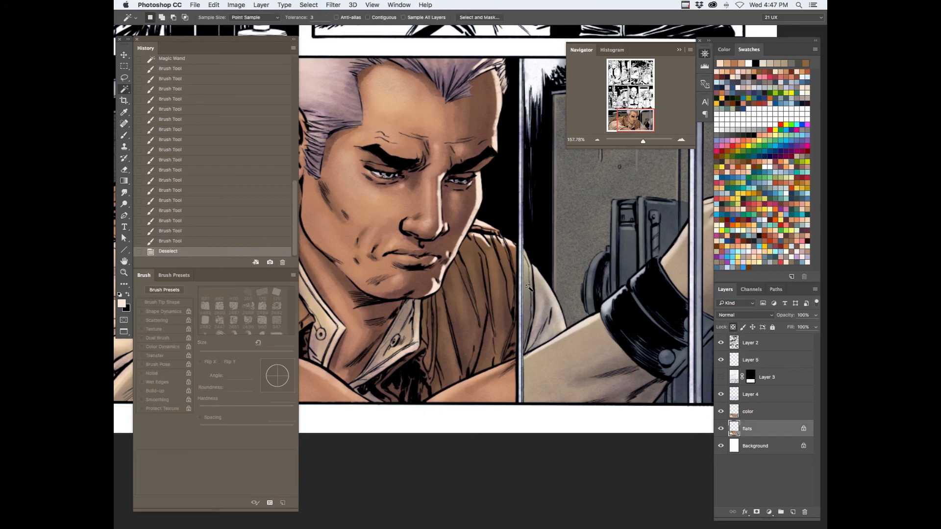
left_click(527, 285)
left_click(528, 285, "shift")
left_click(750, 360)
key("b")
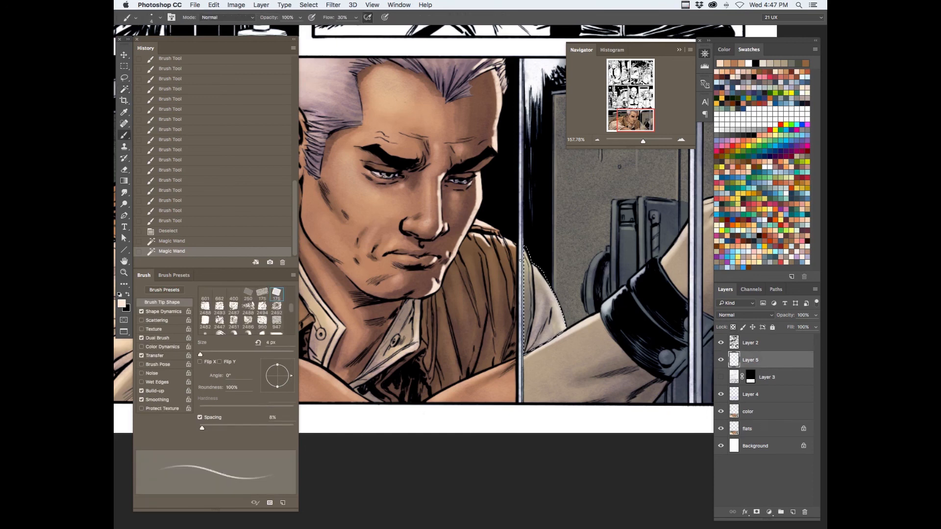
Paint rim light along the far sleeve's outer edge with a 5 to 7 px brush, and clear the selection.
key("]")
left_click_drag(526, 253, 563, 323)
key("]")
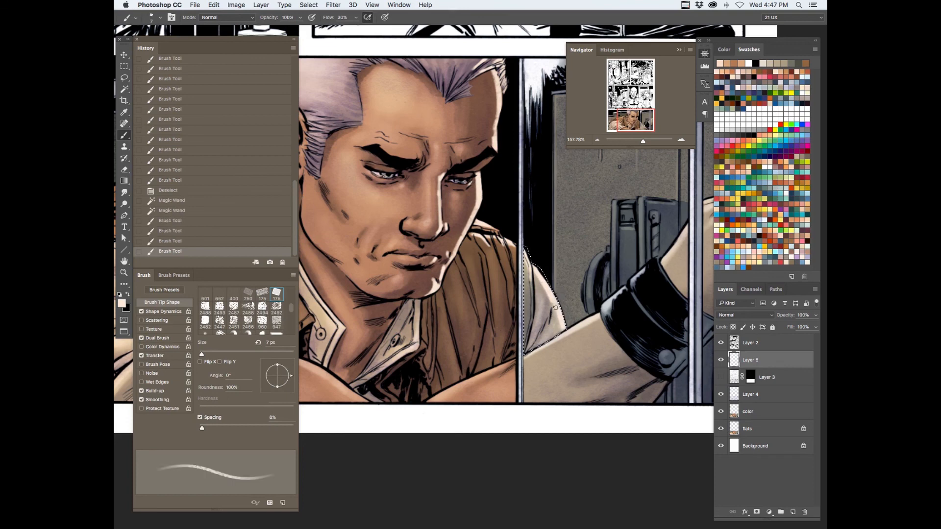
key("bracketleft")
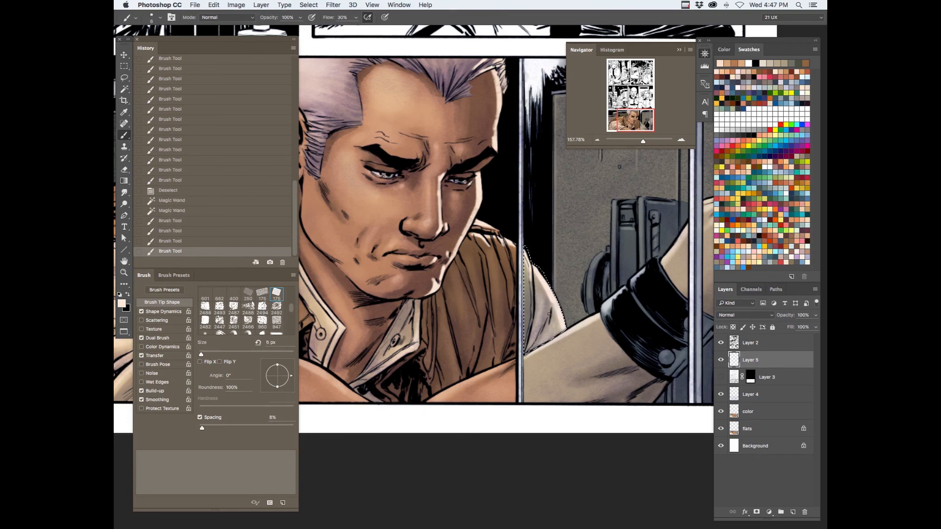
key("bracketleft")
left_click_drag(549, 314, 552, 298)
key("super+minus")
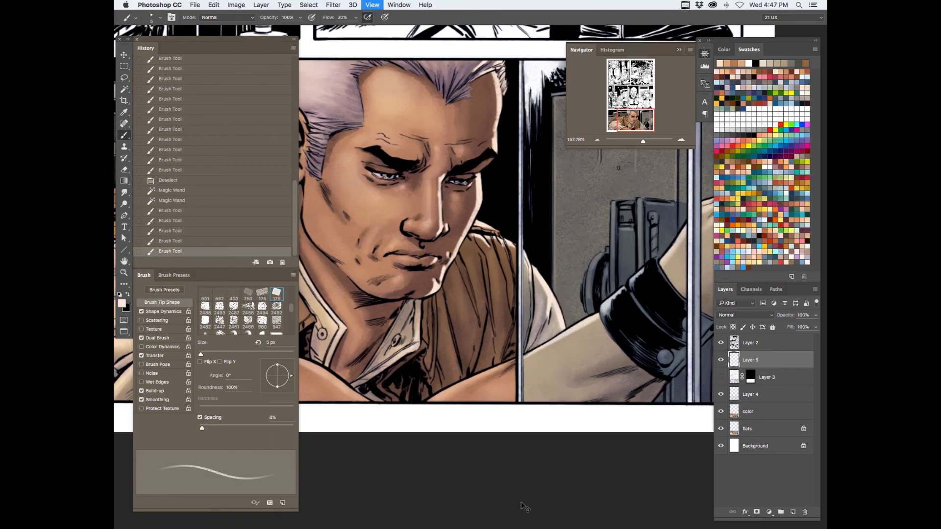
key("super+minus")
key("super+minus")
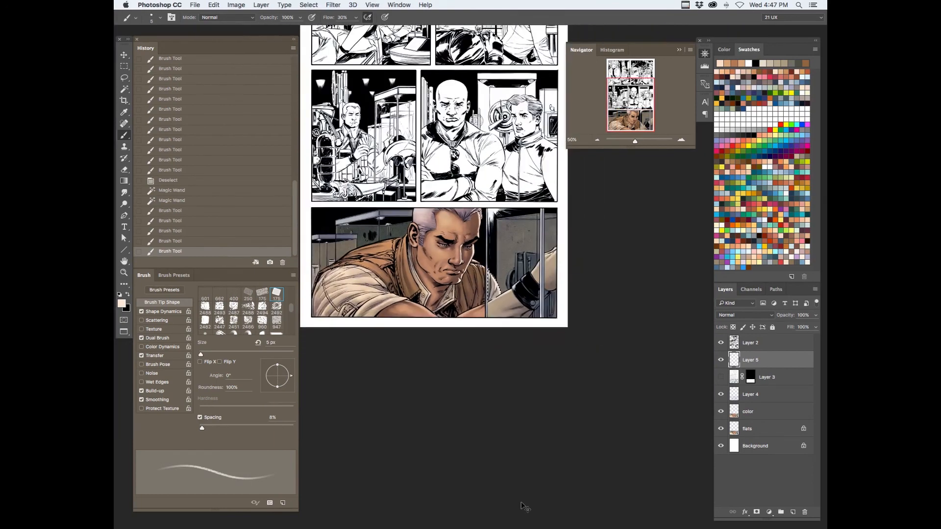
key("super+d")
Add a new layer with default settings above Layer 2.
key("space")
left_click_drag(505, 229, 570, 269)
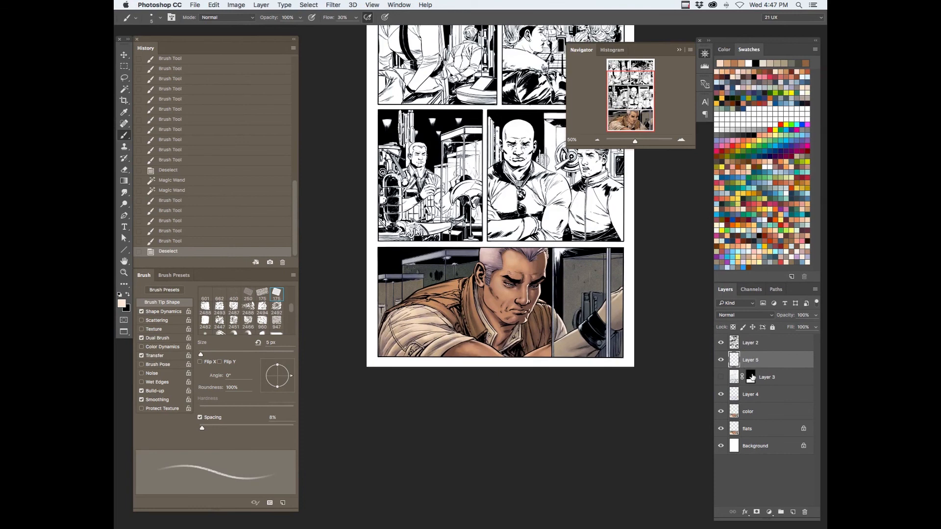
left_click(757, 345)
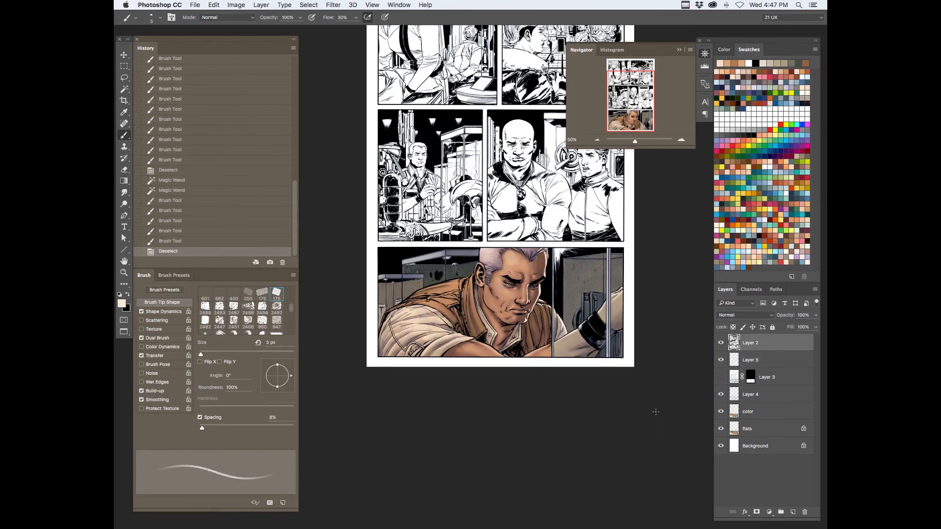
key("super+shift+n")
key("Return")
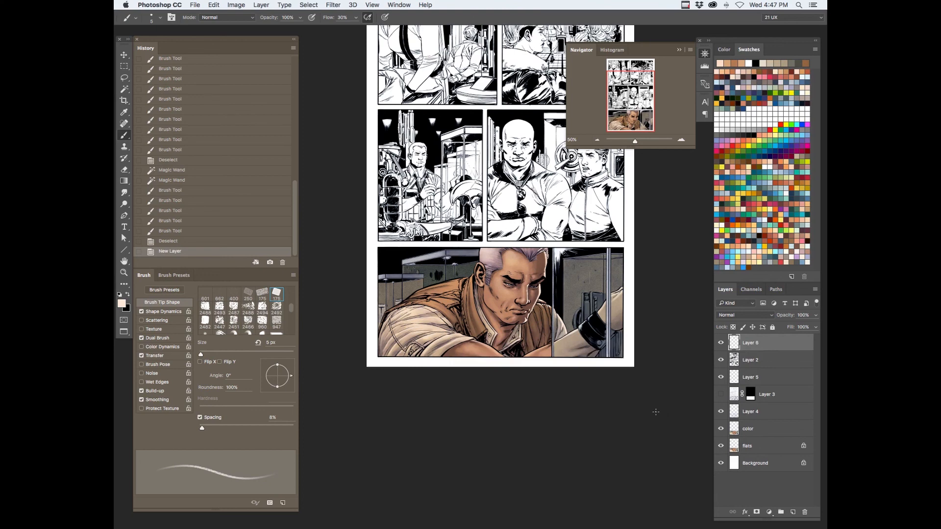
key("z")
left_click_drag(606, 268, 642, 259)
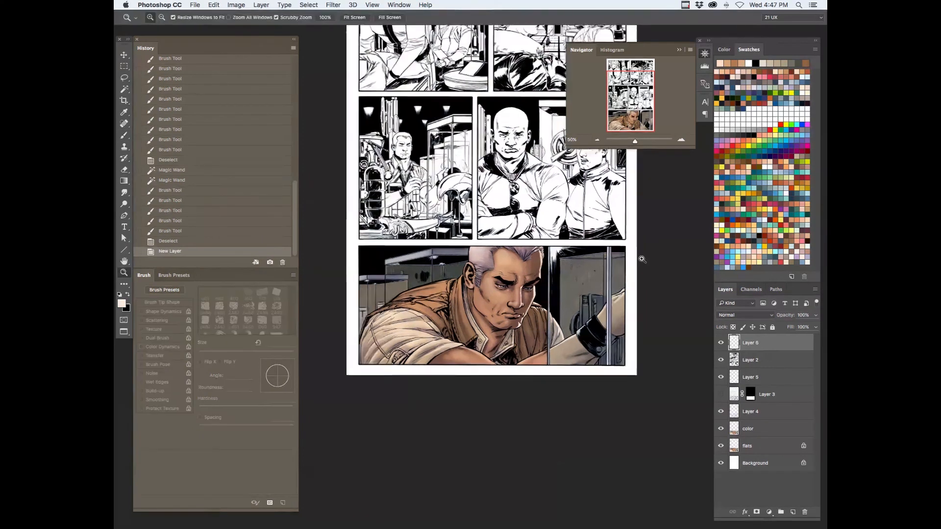